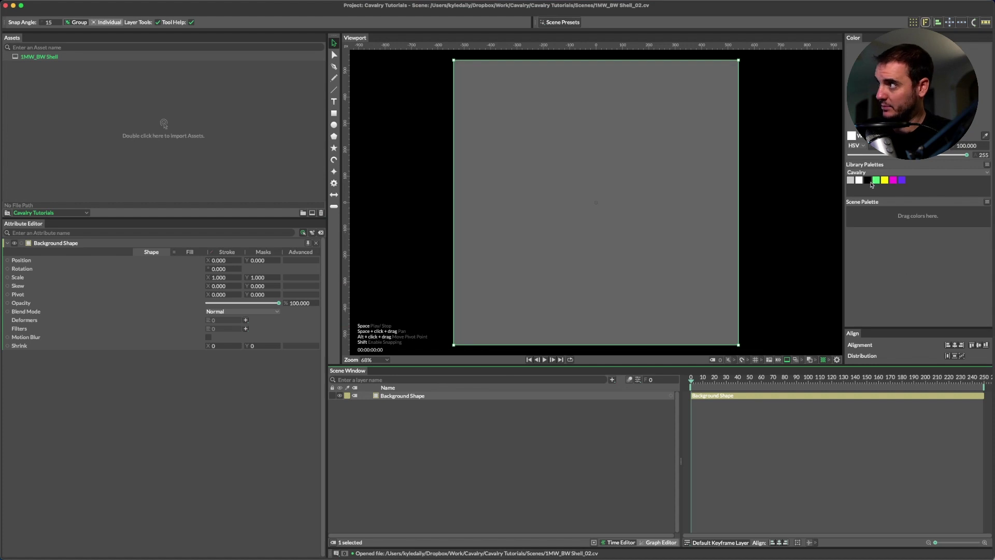
Color the background shape black and add a default ellipse at the center of the composition.
left_click(869, 181)
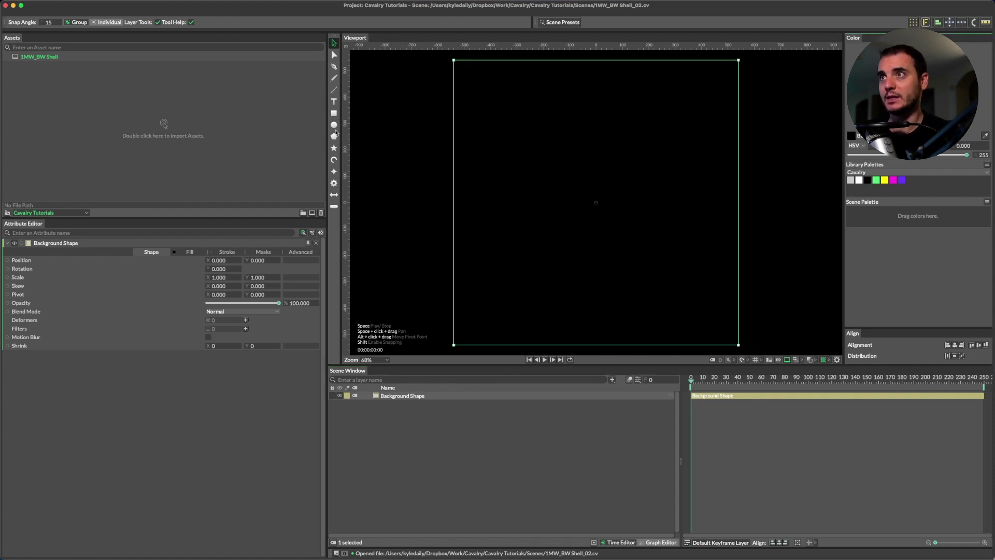
left_click(334, 126)
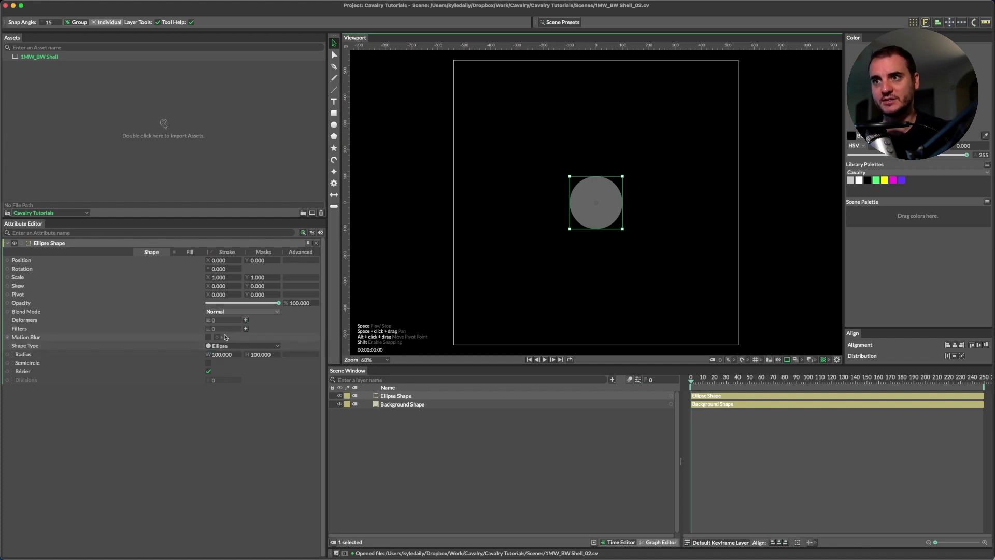
Add an Oscillator deformer to the ellipse and show its path points for editing.
left_click(246, 320)
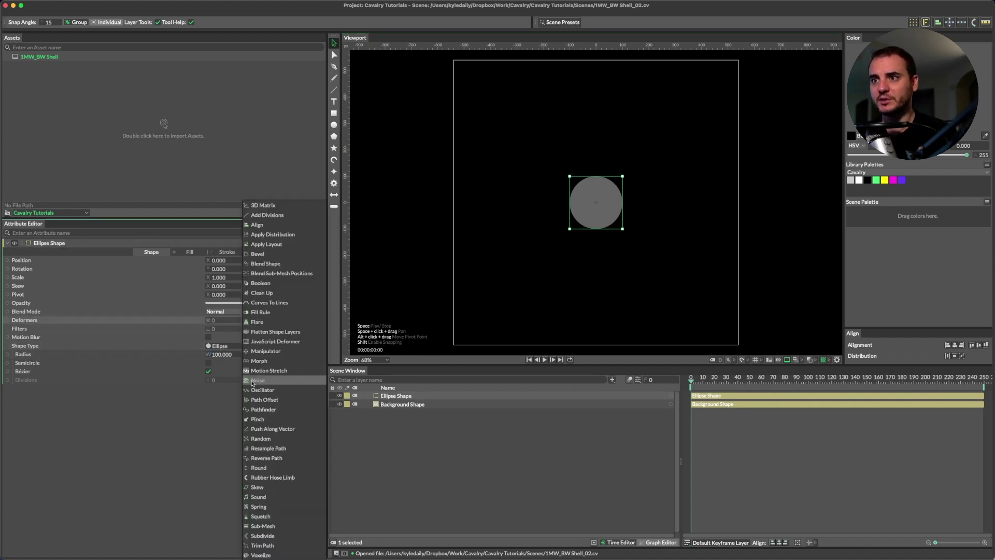
left_click(258, 391)
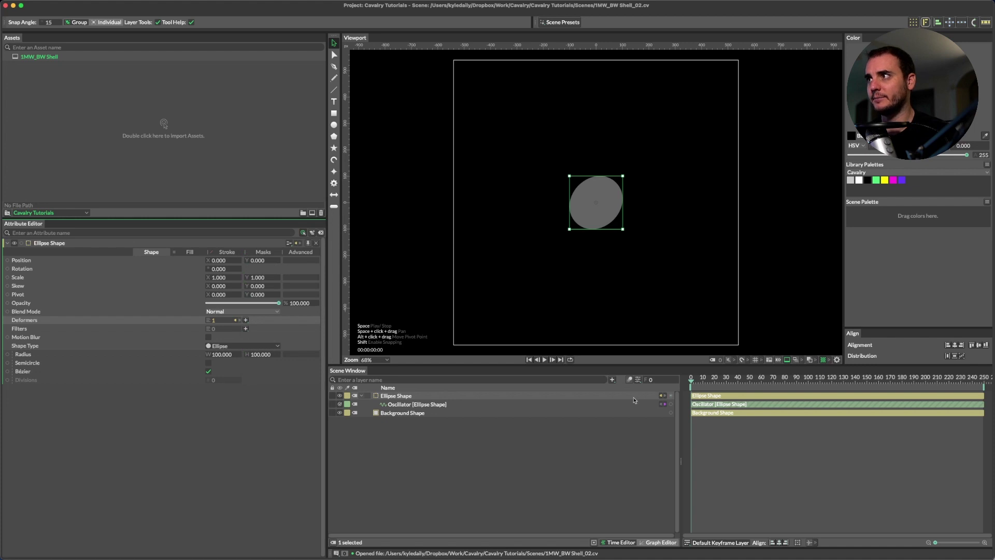
key("w")
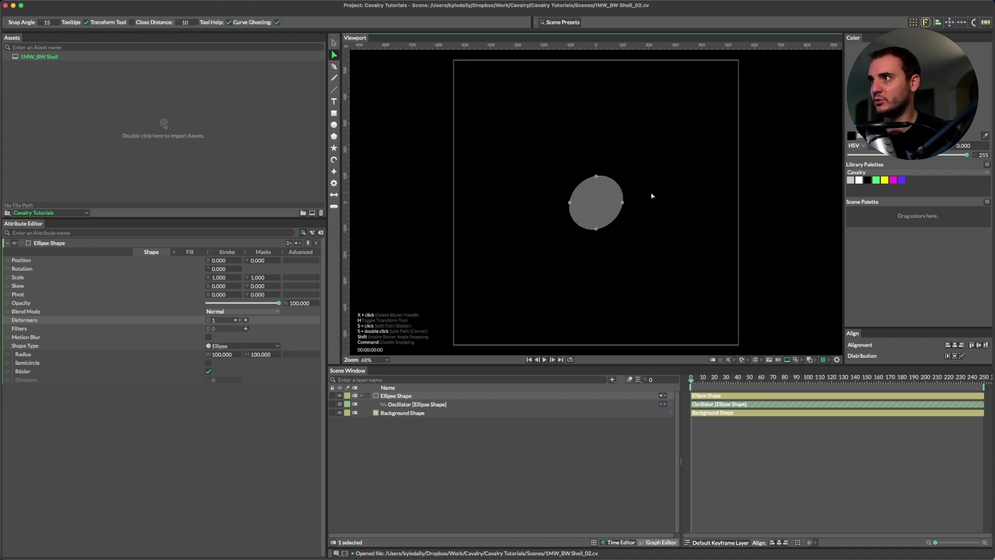
Turn off the ellipse's Bézier option and set its divisions to 2.
left_click(208, 371)
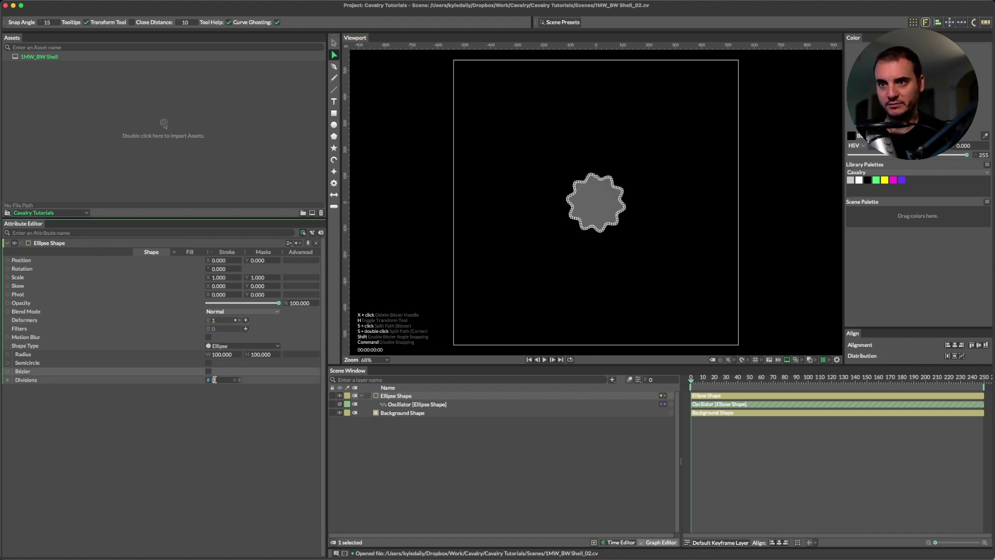
left_click(215, 379)
type("2")
key("Return")
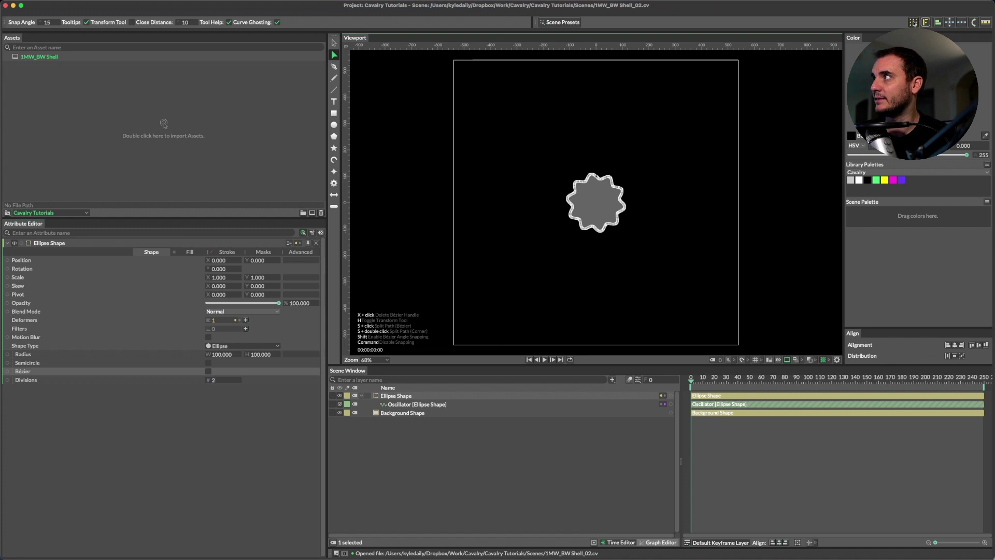
Put the ellipse into a Duplicator and set the distribution to Point.
left_click(914, 23)
left_click(265, 356)
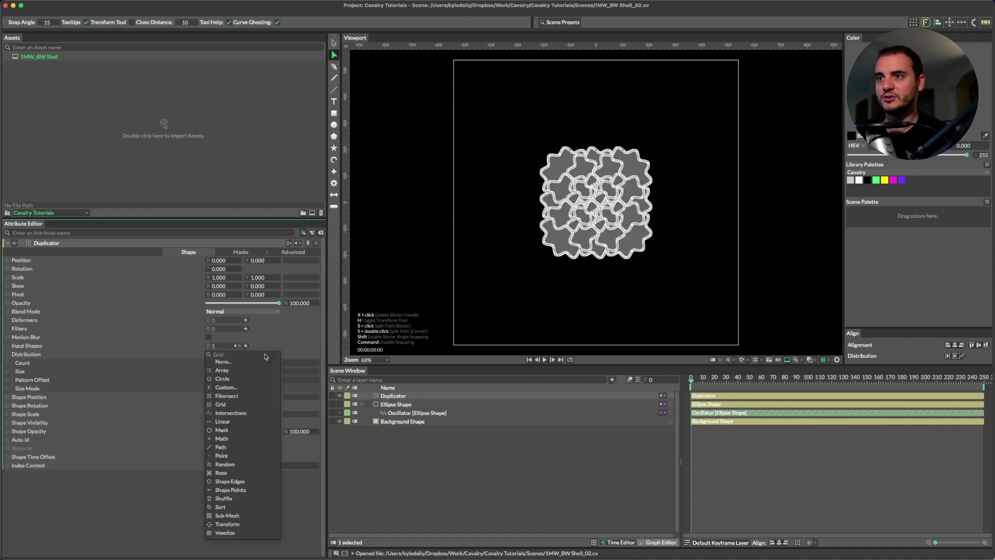
left_click(221, 456)
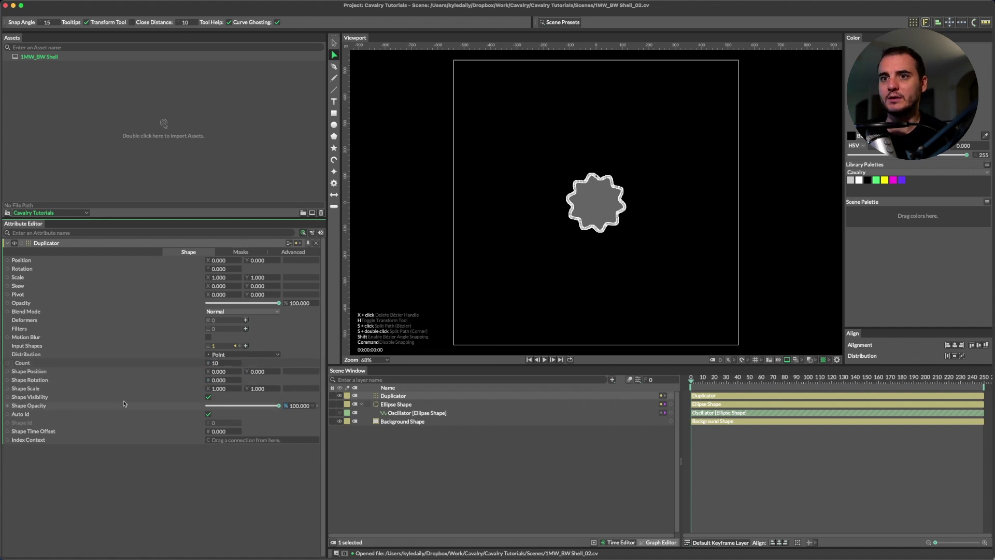
Add a Stagger behaviour to the Duplicator's shape scale.
right_click(35, 390)
mouse_move(78, 421)
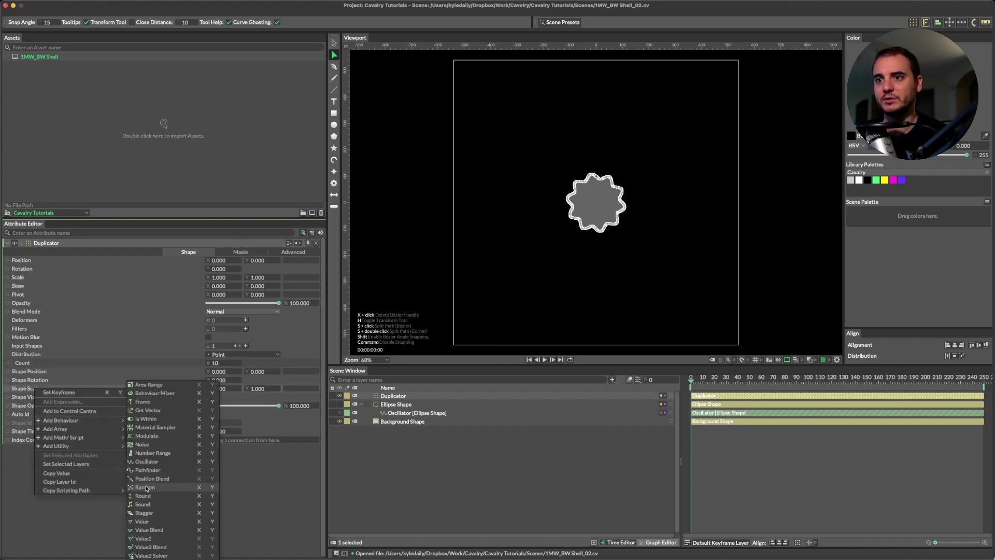
left_click(145, 512)
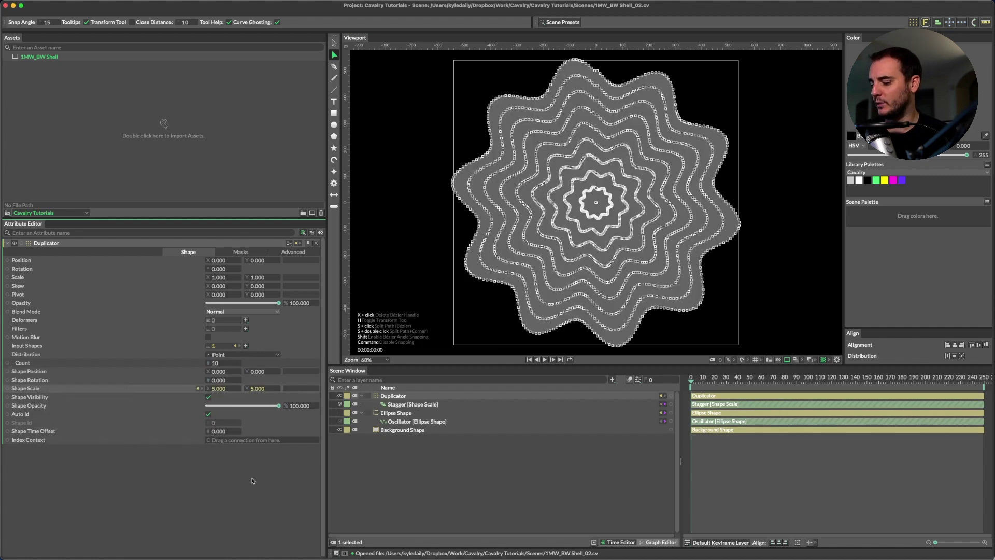
Find the Color Array utility and add it to the scene.
key("super+period")
type("colo")
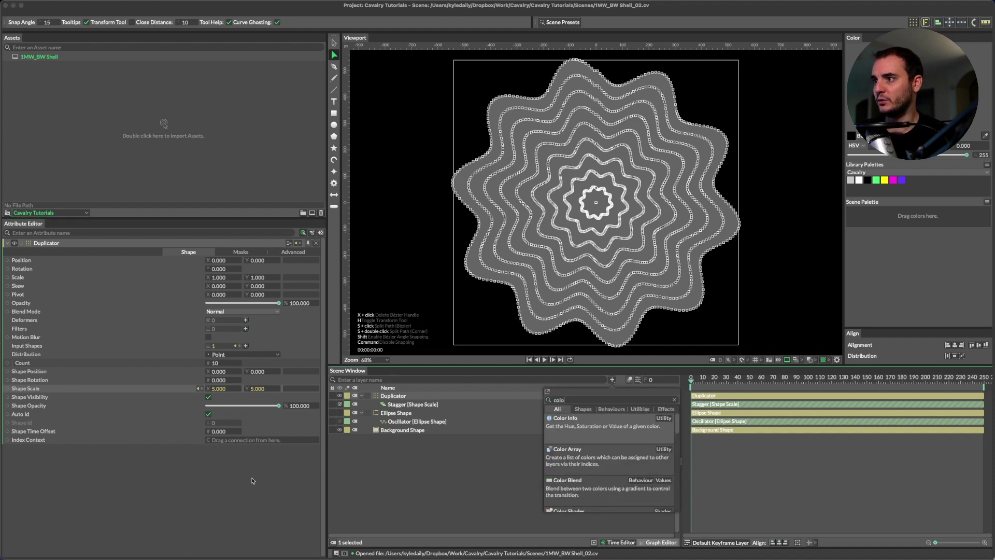
type("r")
key("Down")
key("Return")
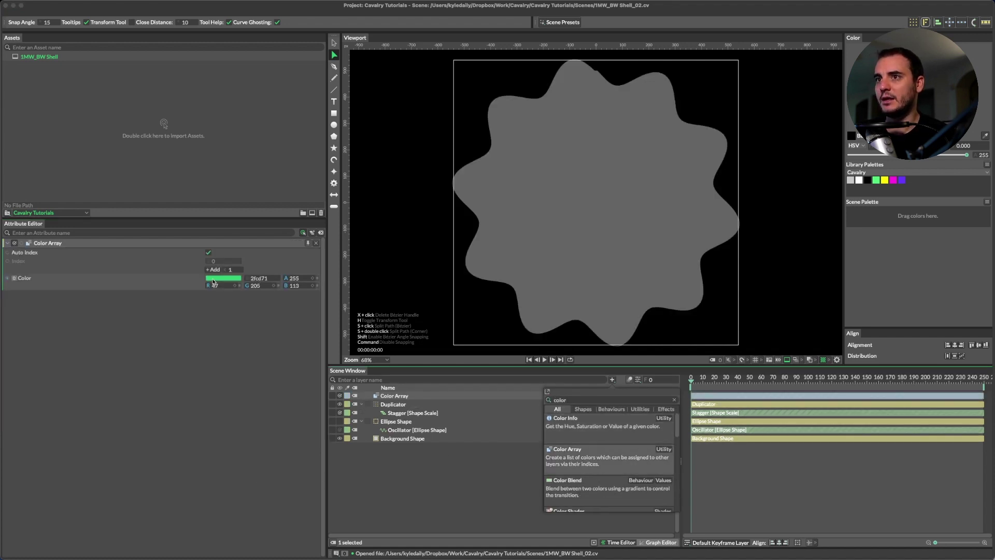
Set the Color Array to white (ffffff) plus a second black color (000000), and connect it to the ellipse's fill color.
left_click(215, 281)
left_click_drag(222, 202, 269, 133)
left_click(252, 325)
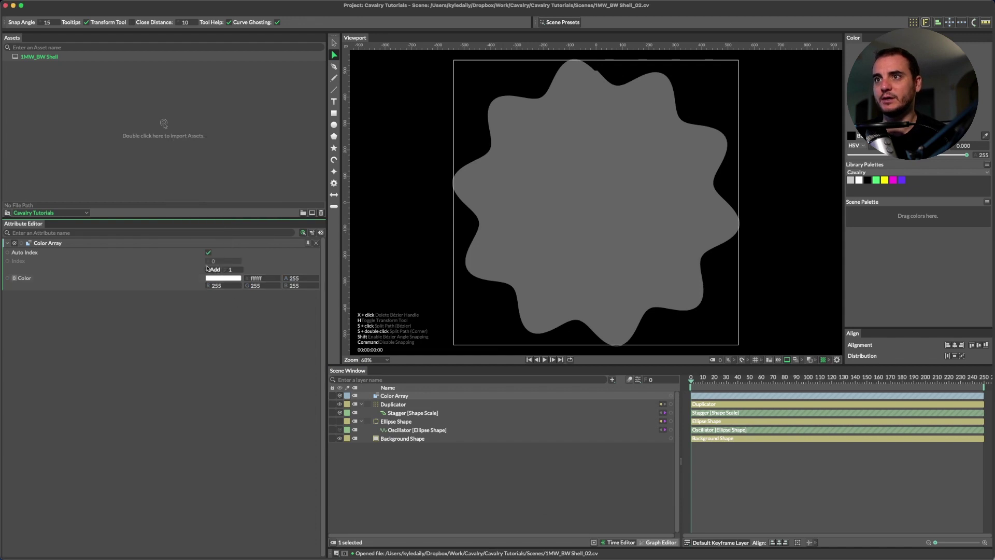
left_click(212, 269)
left_click(223, 295)
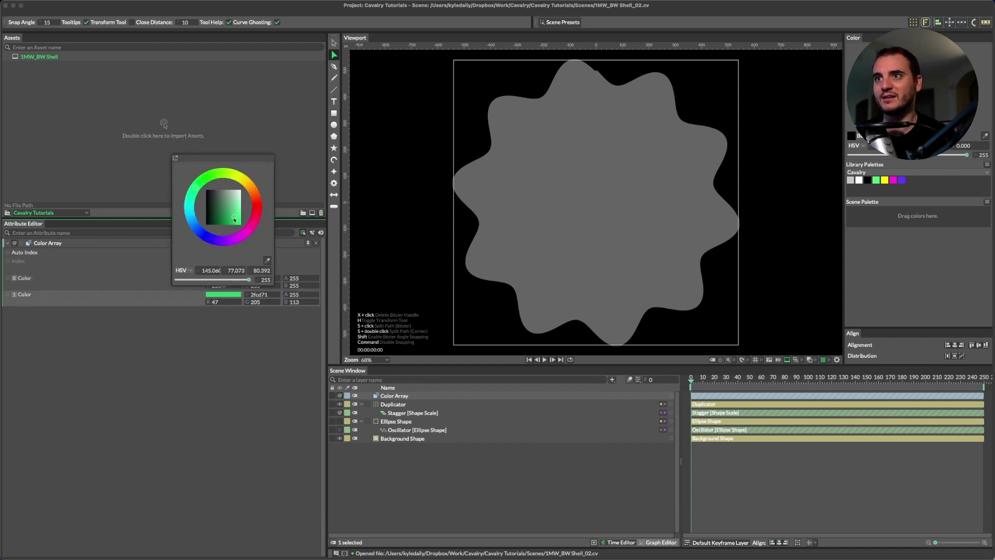
left_click(264, 375)
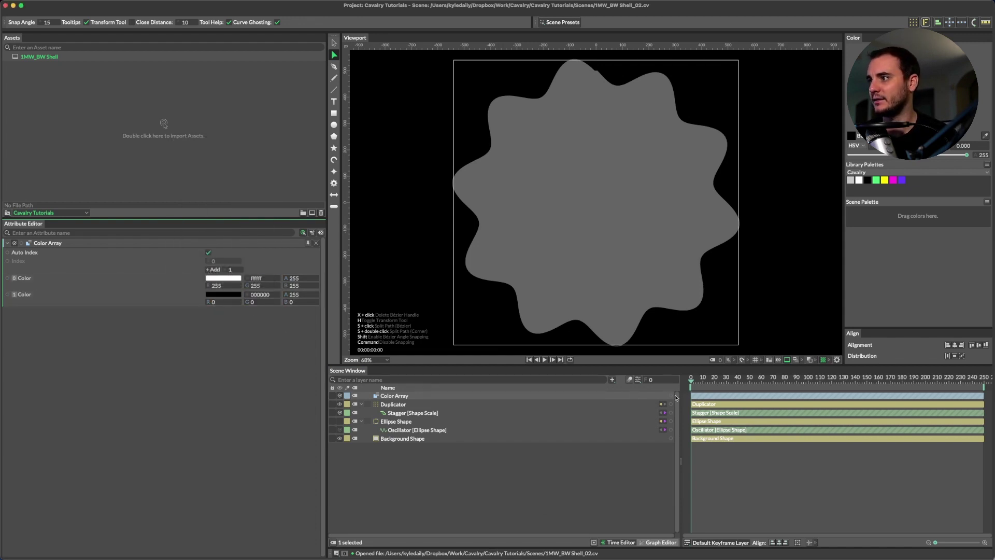
left_click_drag(671, 396, 395, 422)
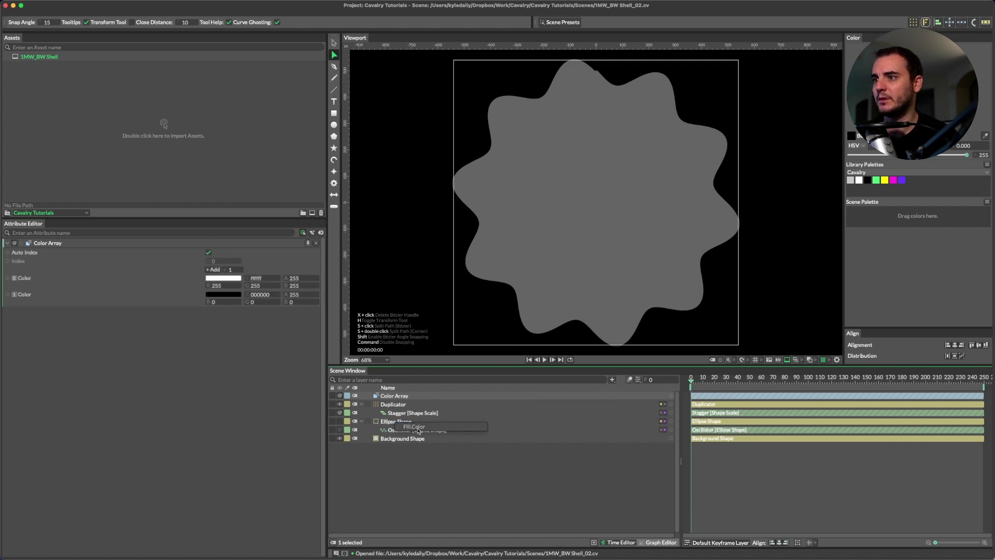
left_click(415, 427)
Flip the graph of the shape scale Stagger horizontally so the curve descends.
left_click(405, 413)
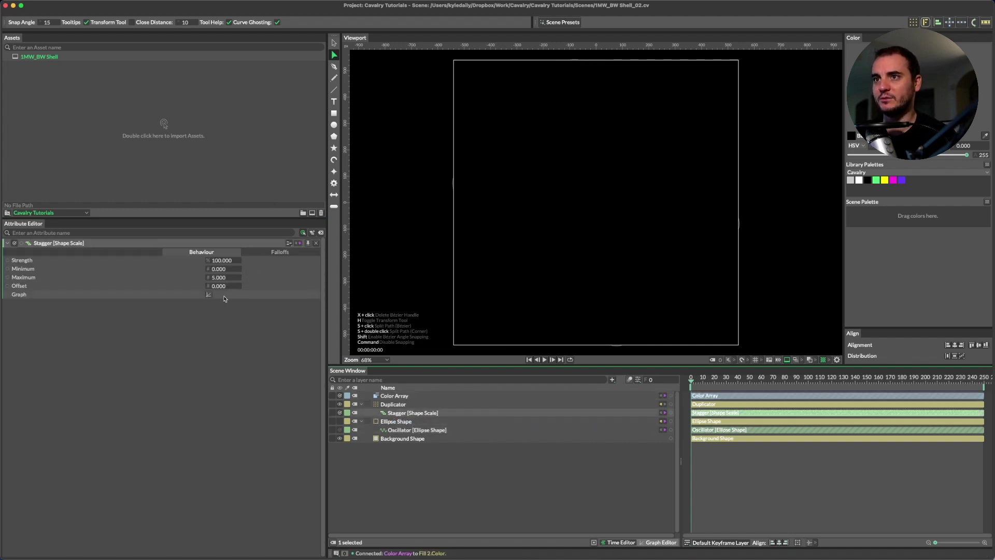
left_click(209, 295)
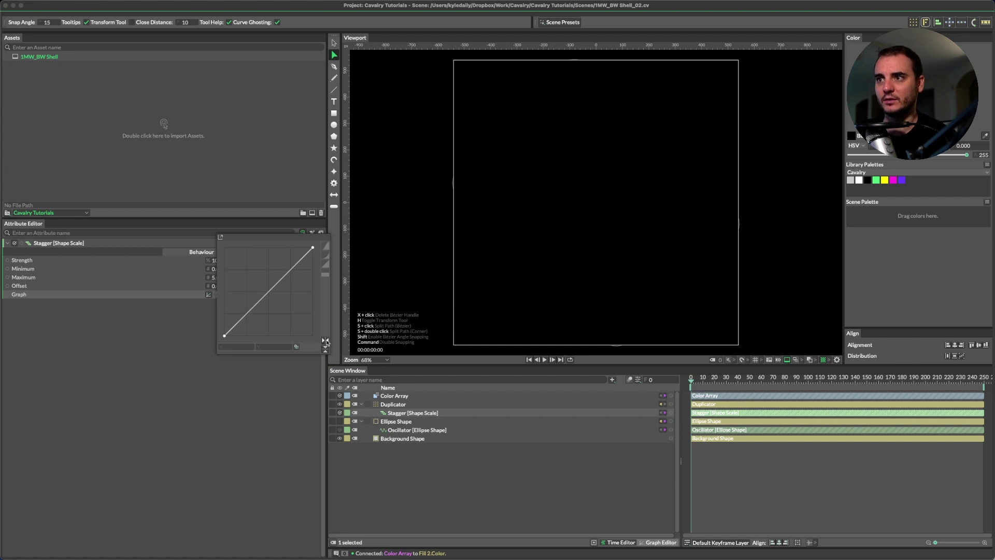
left_click(326, 340)
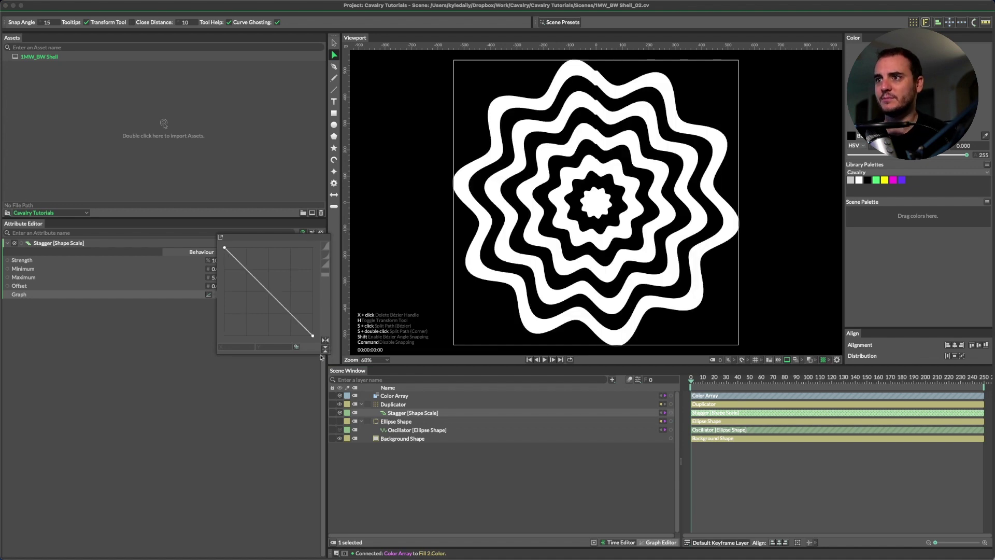
left_click(269, 385)
Set the shape scale Stagger's minimum to 1 and maximum to 4.5.
left_click(224, 269)
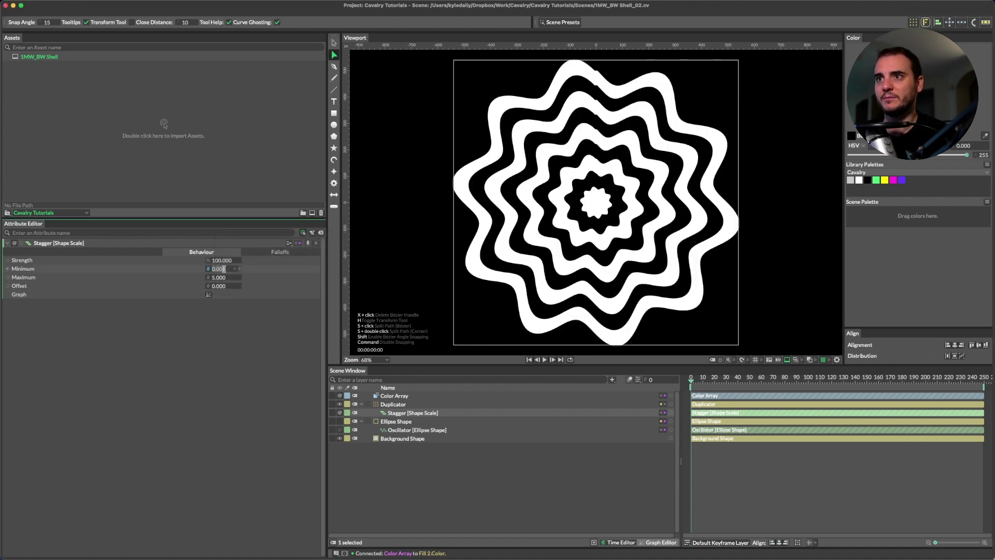
type("1")
key("Tab")
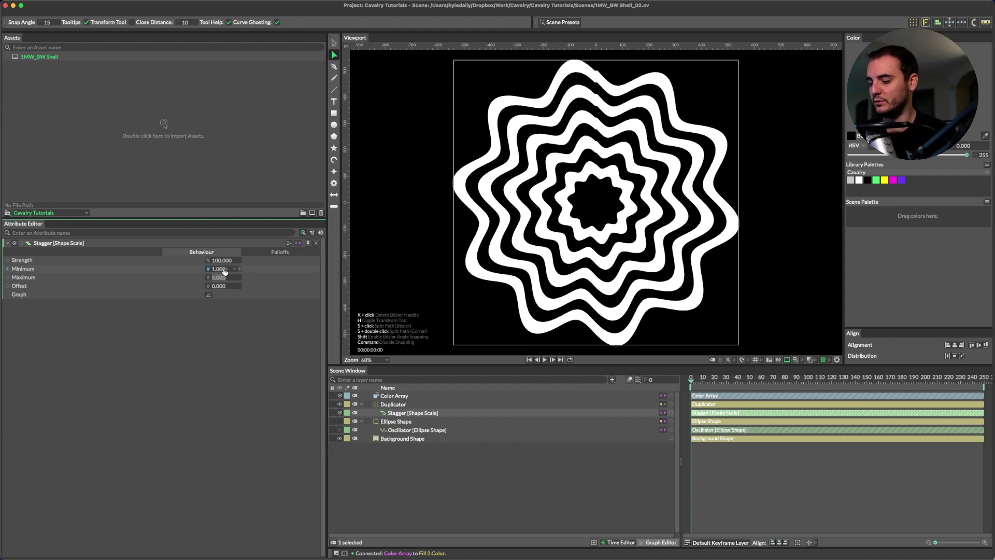
type("4.5")
key("Return")
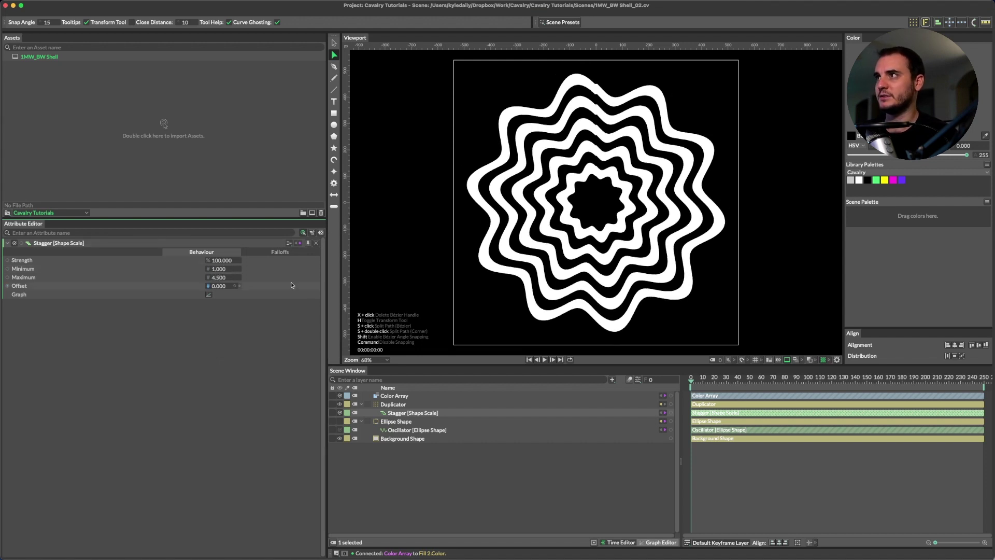
Adjust the ellipse Oscillator's frequency to about 9.96 and its stagger to about 8.32.
scroll(615, 160, "up", 2)
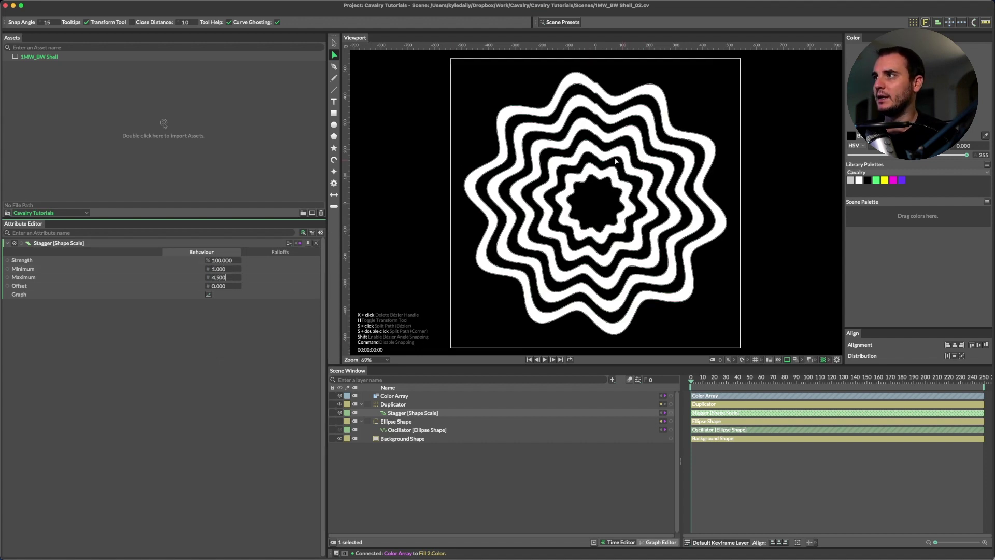
left_click(406, 431)
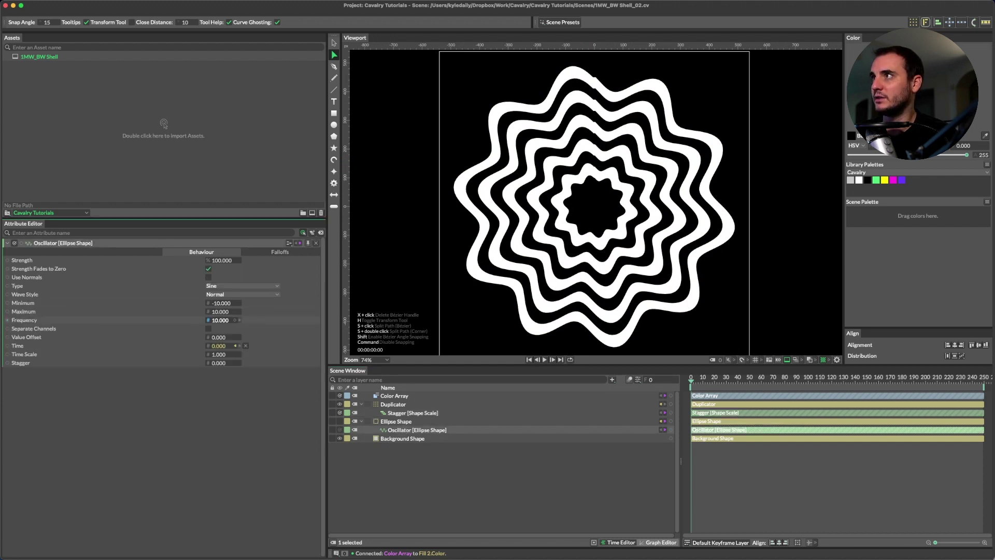
left_click_drag(222, 320, 218, 320)
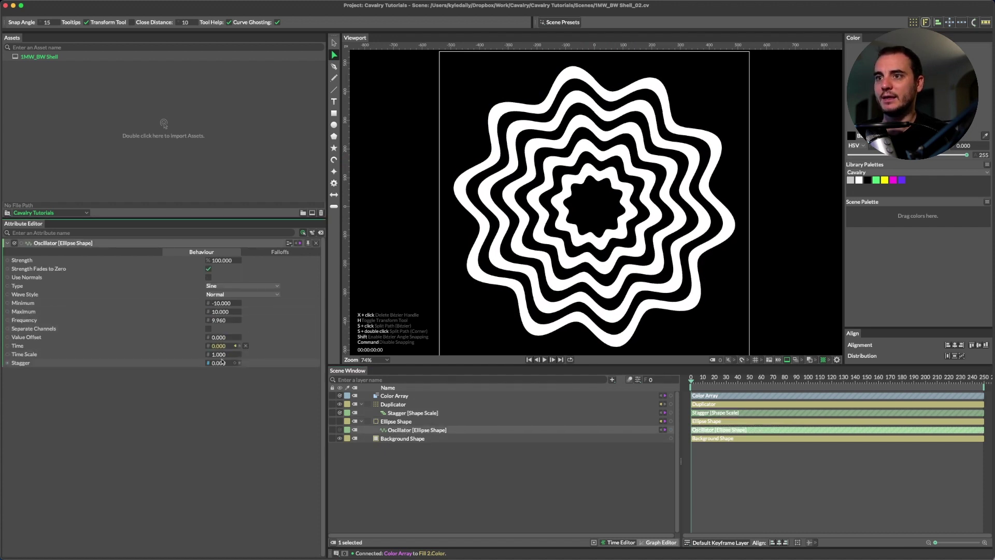
left_click_drag(221, 363, 182, 363)
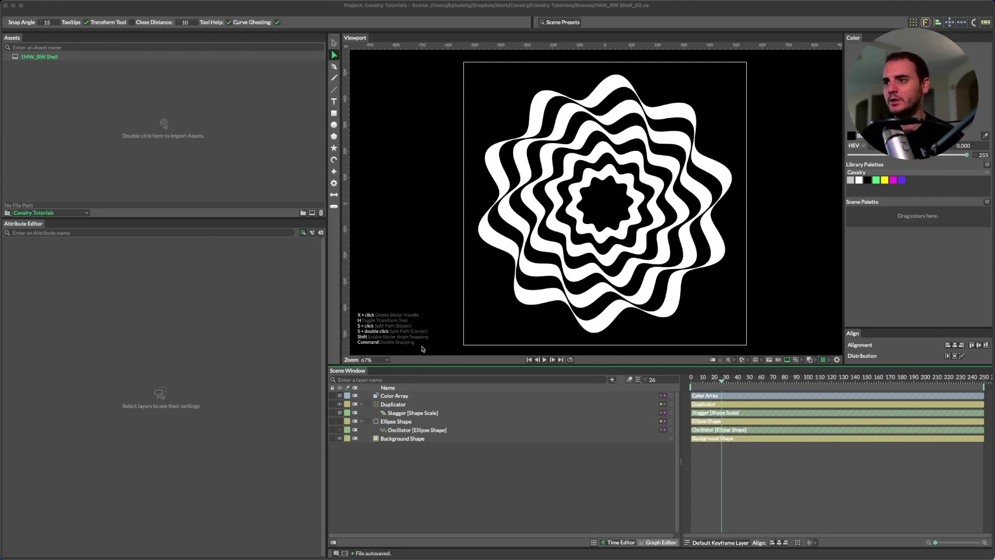
Set the ellipse Oscillator's wave style to Square and preview the animation.
left_click(413, 429)
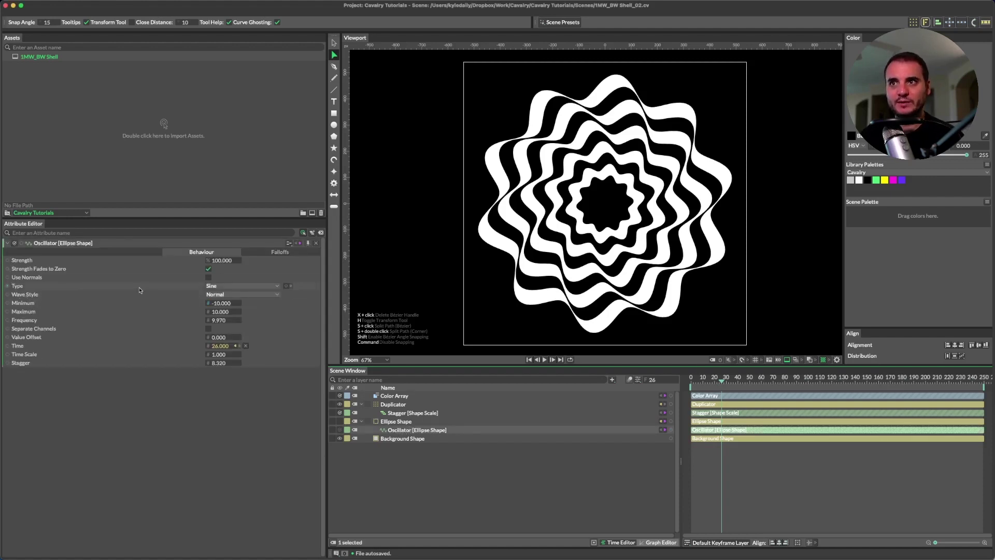
left_click(224, 295)
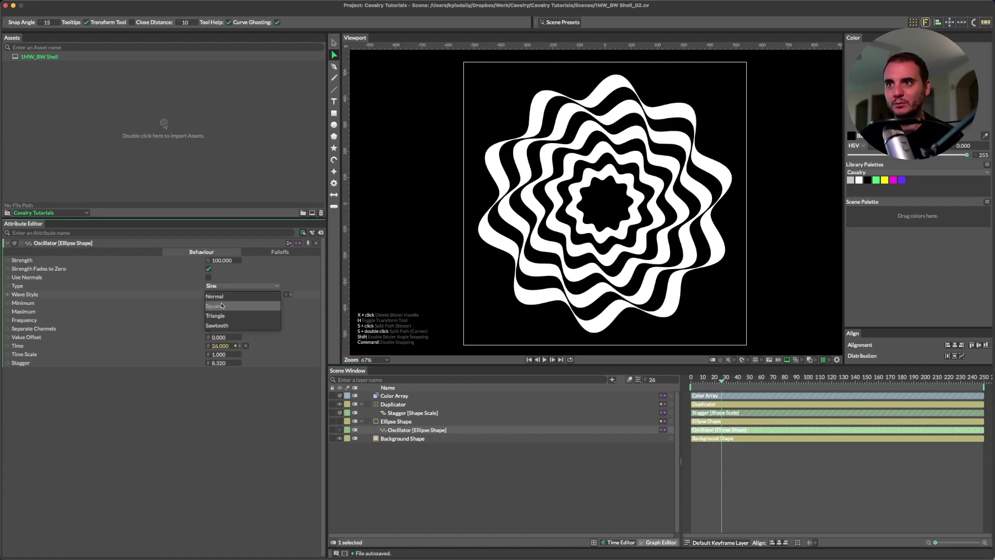
left_click(223, 303)
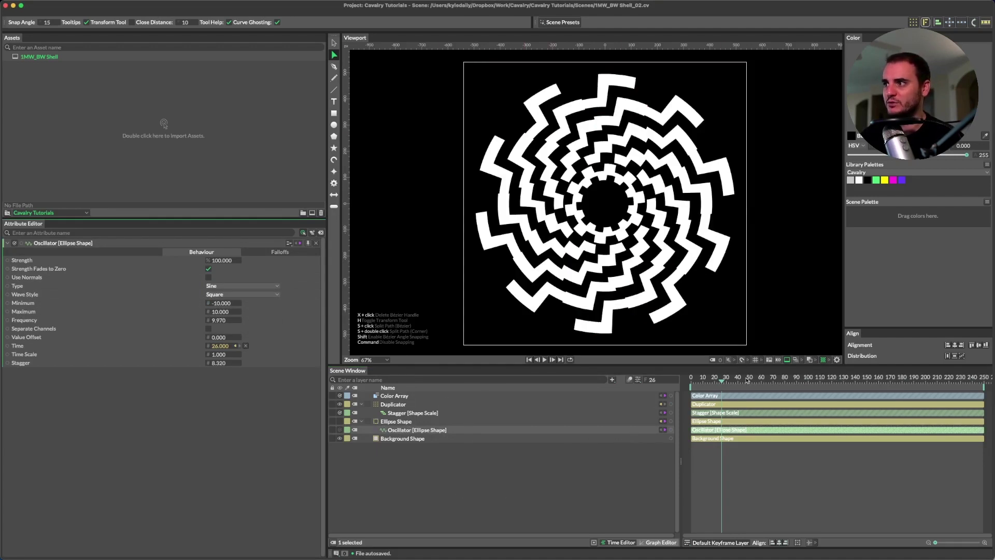
key("space")
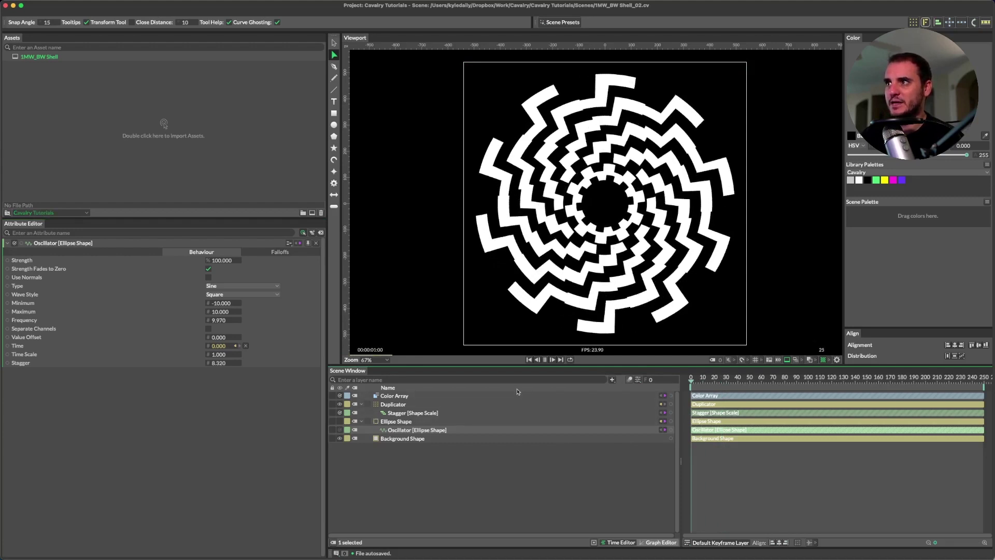
key("space")
Set the ellipse's divisions to 10 and play the animation from the first frame.
left_click(393, 422)
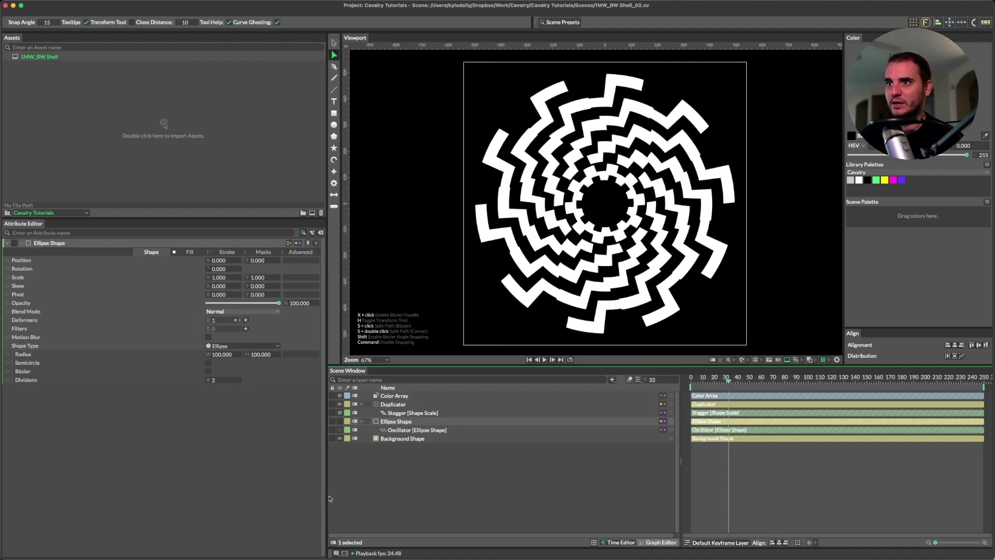
left_click(217, 381)
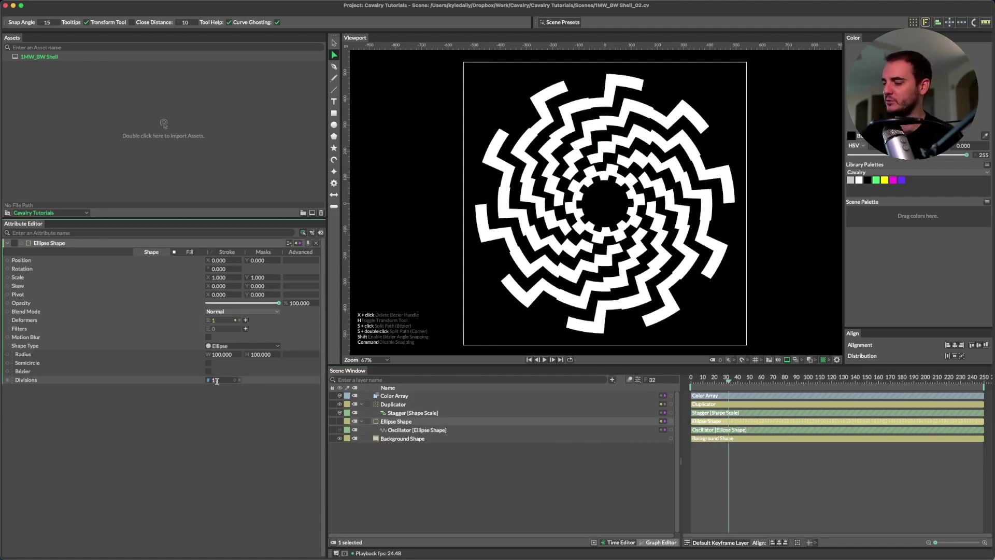
key("Return")
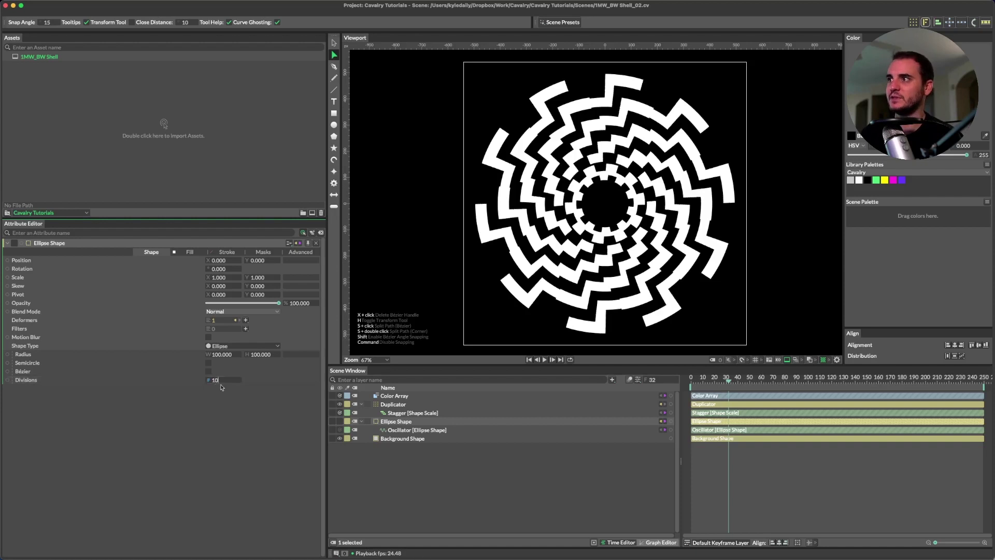
left_click(694, 380)
key("space")
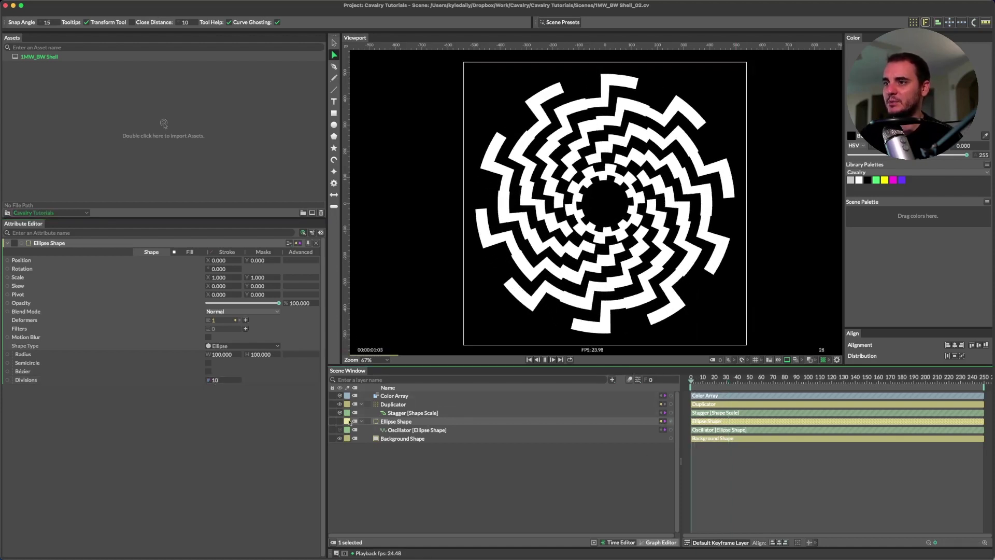
Try the Triangle and Sawtooth wave styles on the ellipse Oscillator, returning the timeline to frame 0.
left_click(403, 431)
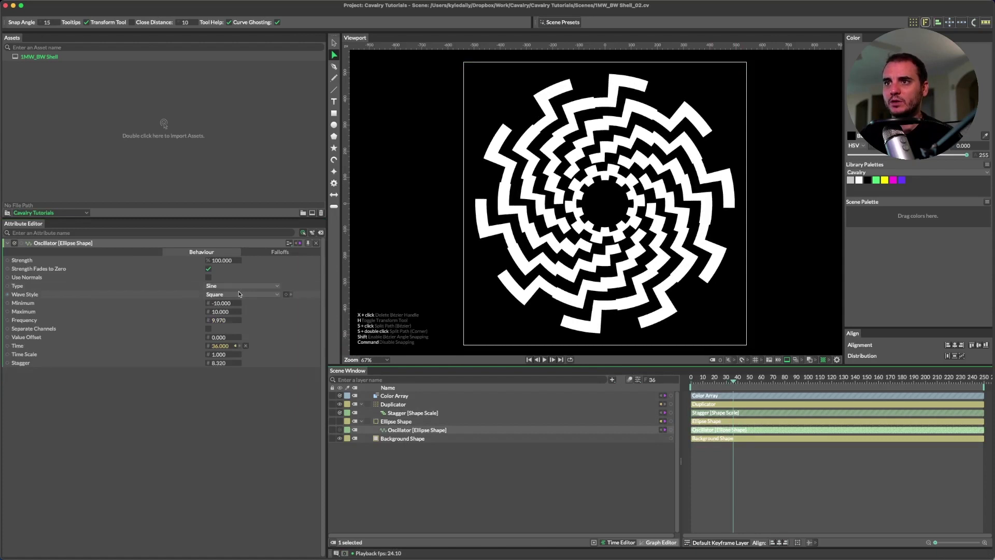
left_click(241, 295)
left_click(233, 307)
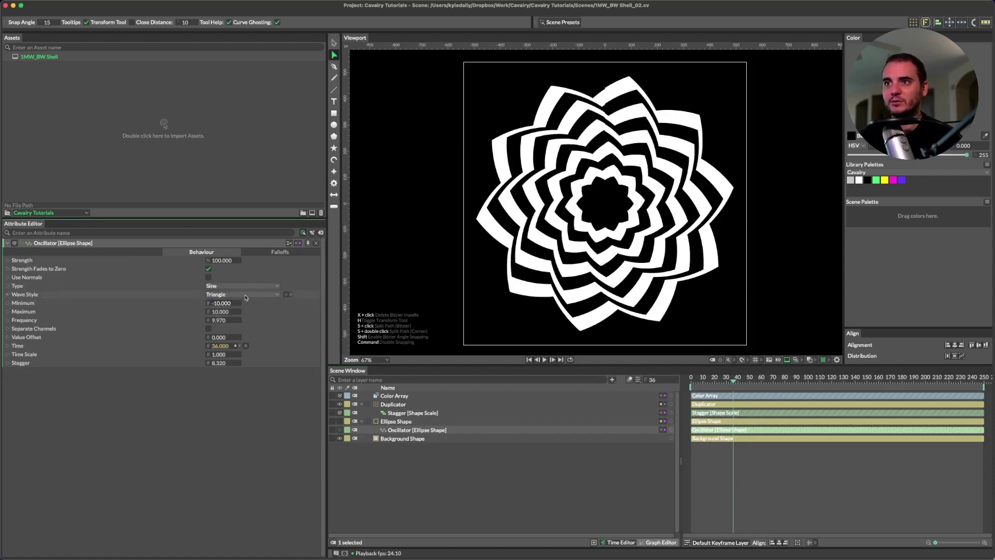
left_click(245, 295)
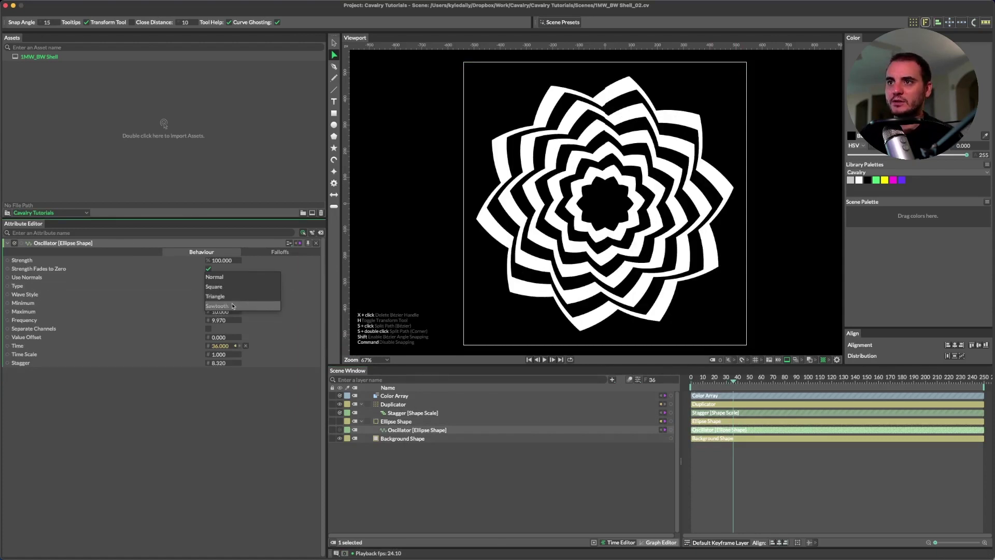
left_click(232, 306)
left_click_drag(733, 383, 425, 389)
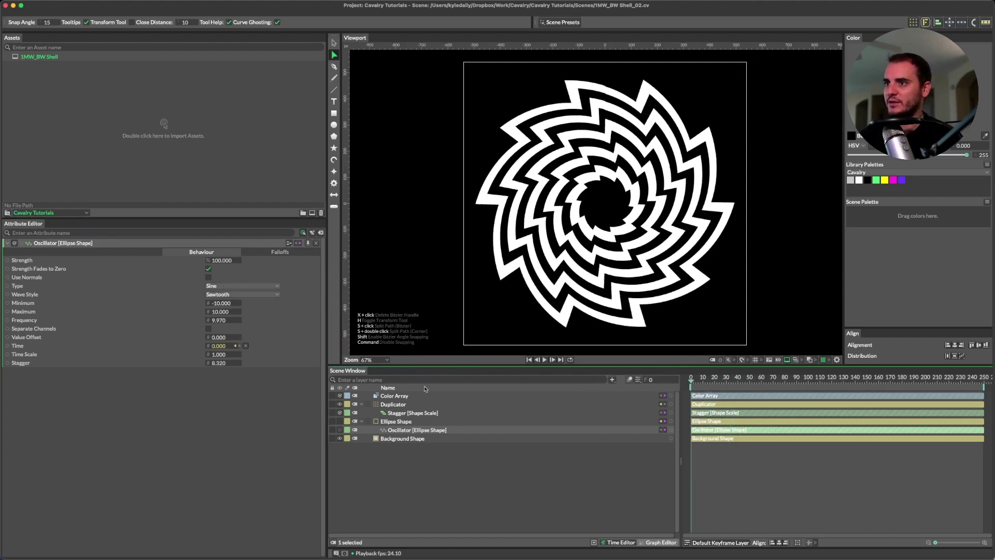
Add a Chromatic Aberration filter to the Duplicator.
left_click(389, 404)
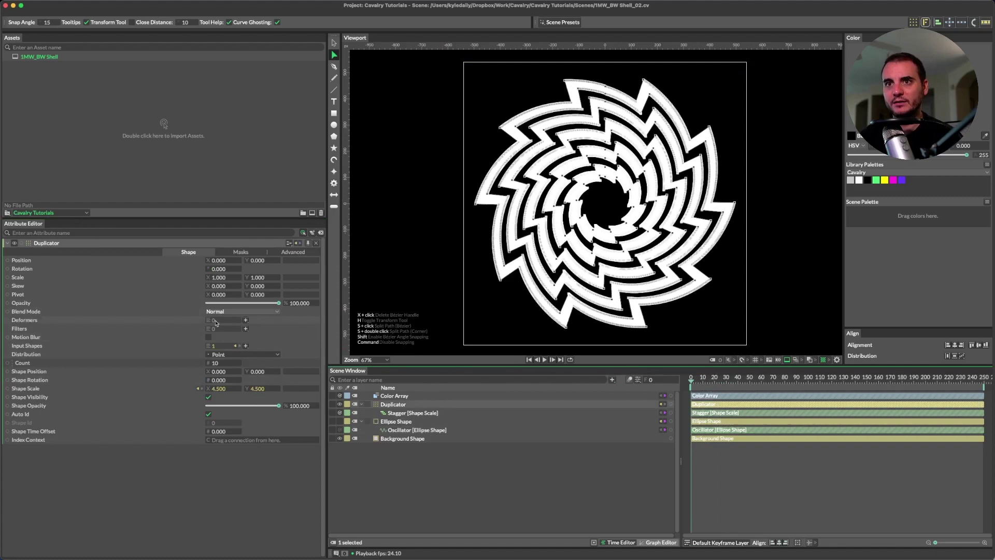
left_click(246, 329)
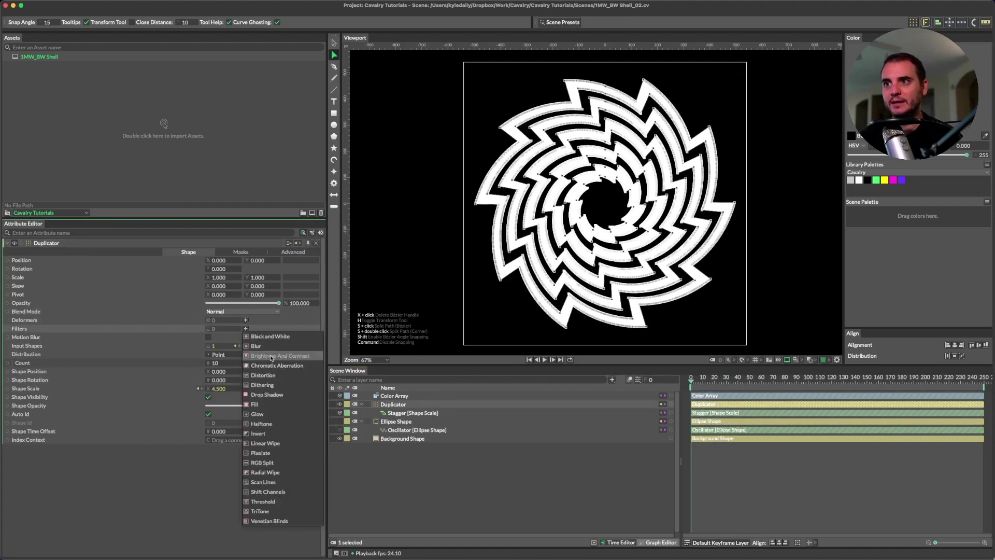
left_click(272, 365)
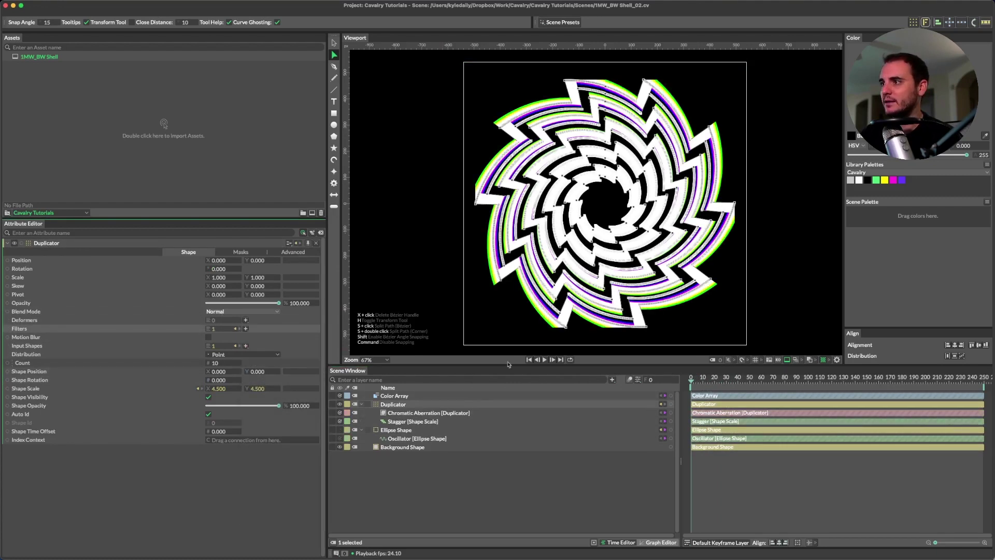
Set the Chromatic Aberration's repetition distance to 345 and its green channel offset to about 64.
left_click(406, 413)
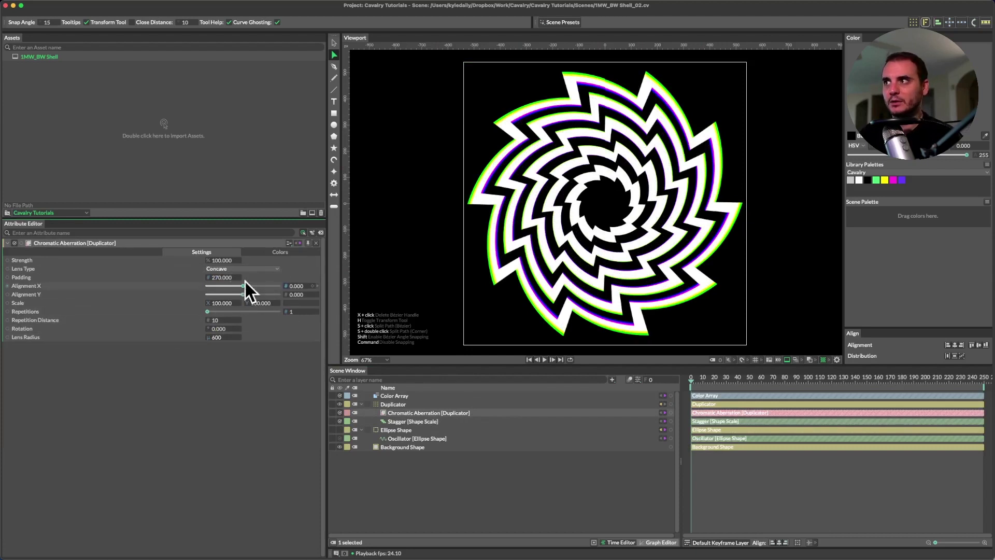
left_click_drag(217, 322, 324, 321)
left_click(274, 253)
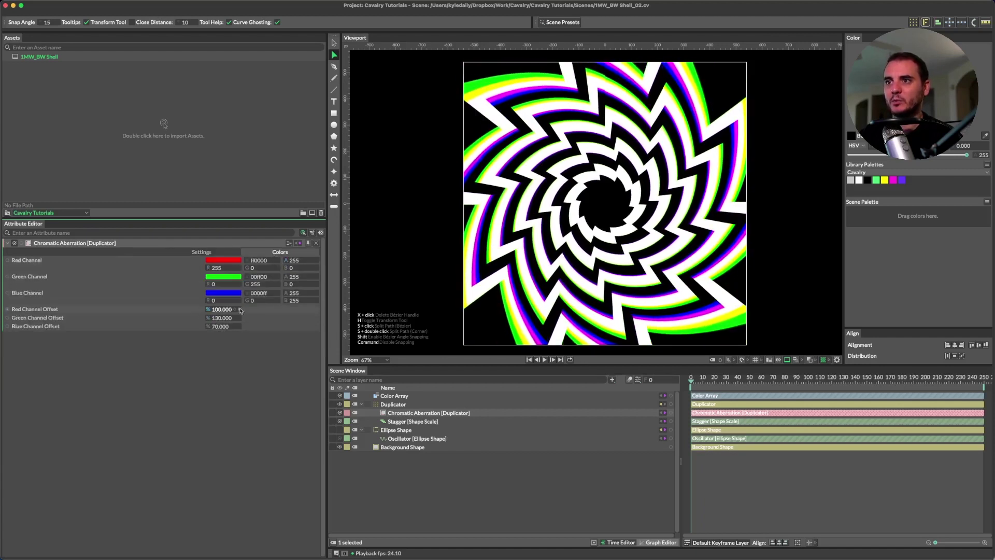
mouse_move(217, 317)
left_mouse_down()
mouse_move(184, 317)
mouse_move(222, 318)
left_mouse_up()
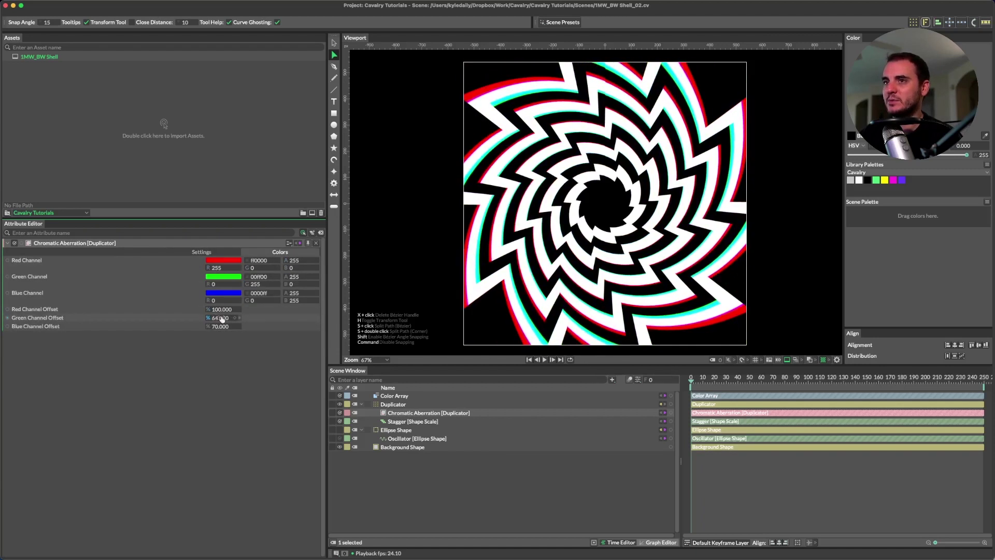
Try other values for the Chromatic Aberration's repetition distance and the shape scale Stagger's offset.
left_click(207, 253)
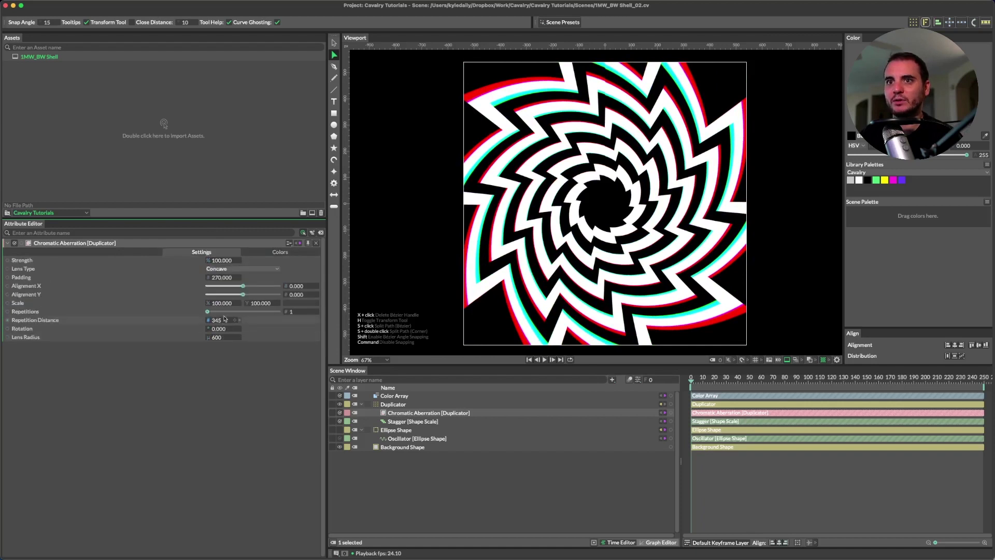
mouse_move(216, 321)
left_mouse_down()
mouse_move(258, 321)
mouse_move(210, 321)
left_mouse_up()
key("super+z")
left_click(416, 422)
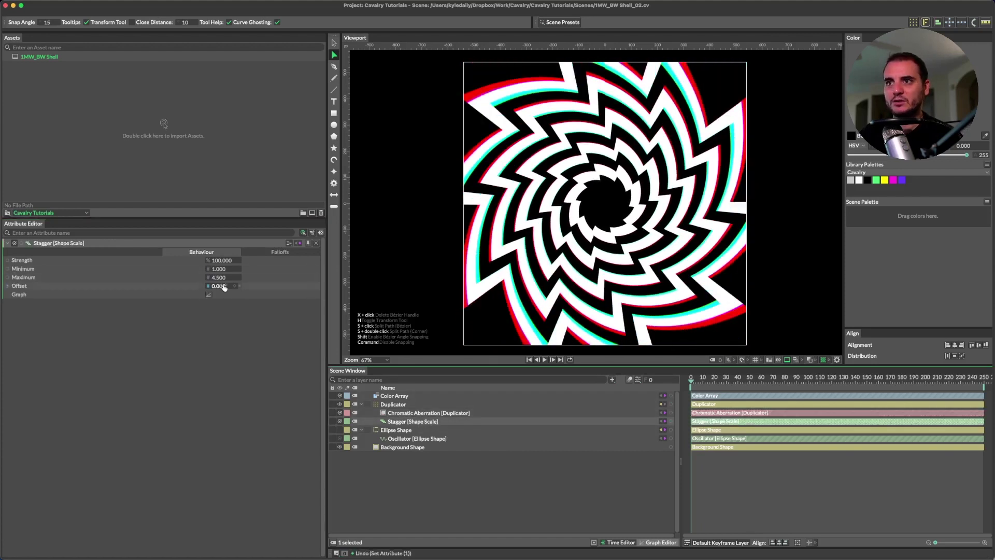
mouse_move(220, 286)
left_mouse_down()
mouse_move(245, 286)
mouse_move(233, 285)
left_mouse_up()
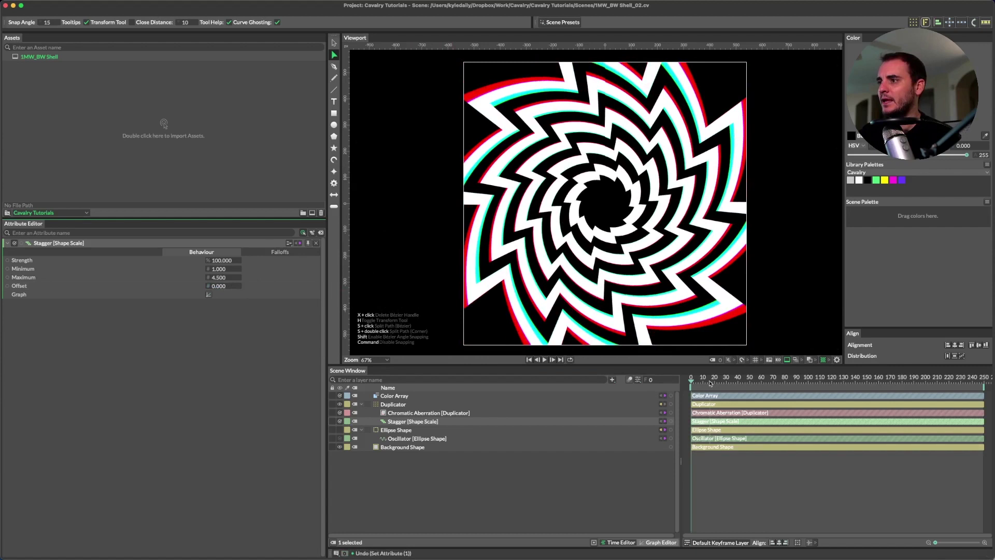
Set the ellipse Oscillator's wave style to Normal and disable the Chromatic Aberration filter.
left_click(407, 439)
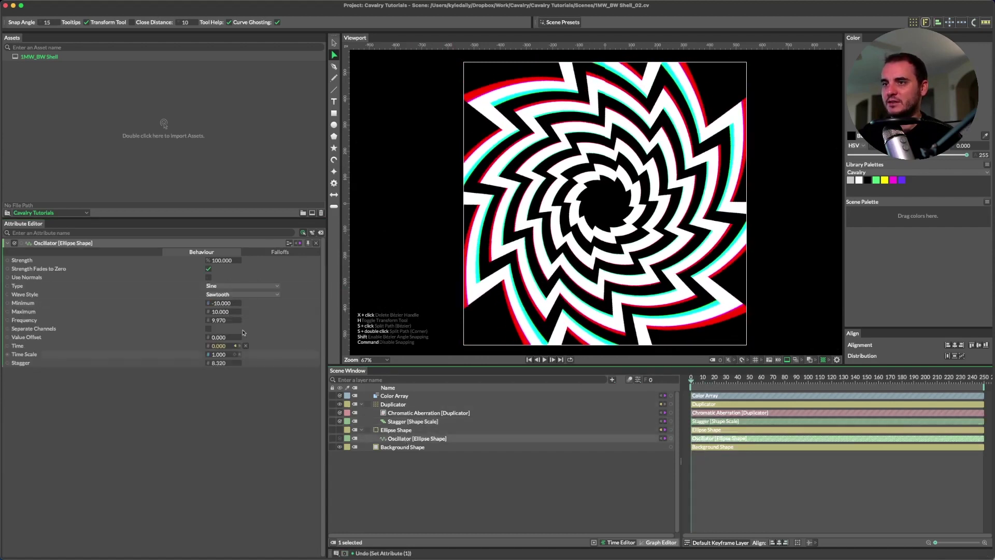
left_click(232, 294)
left_click(225, 268)
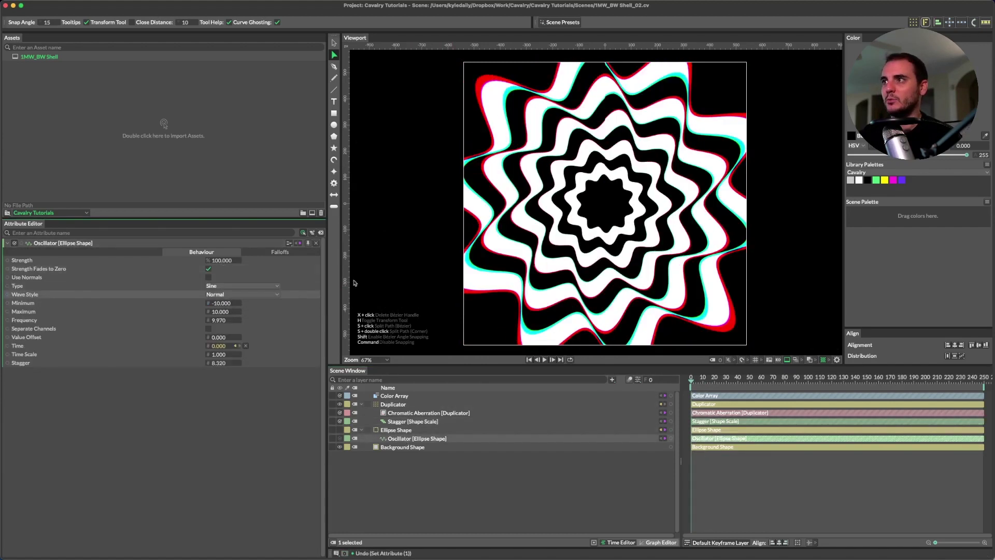
left_click(340, 412)
left_click(410, 411)
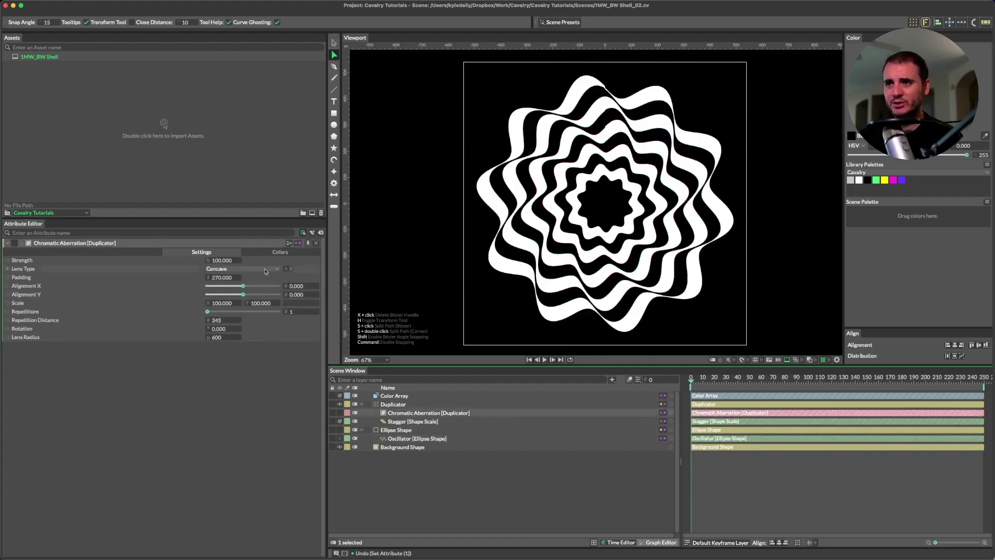
Animate the ellipse Oscillator's stagger by keyframing it at frame 0 and raising it substantially at frame 249.
left_click(414, 439)
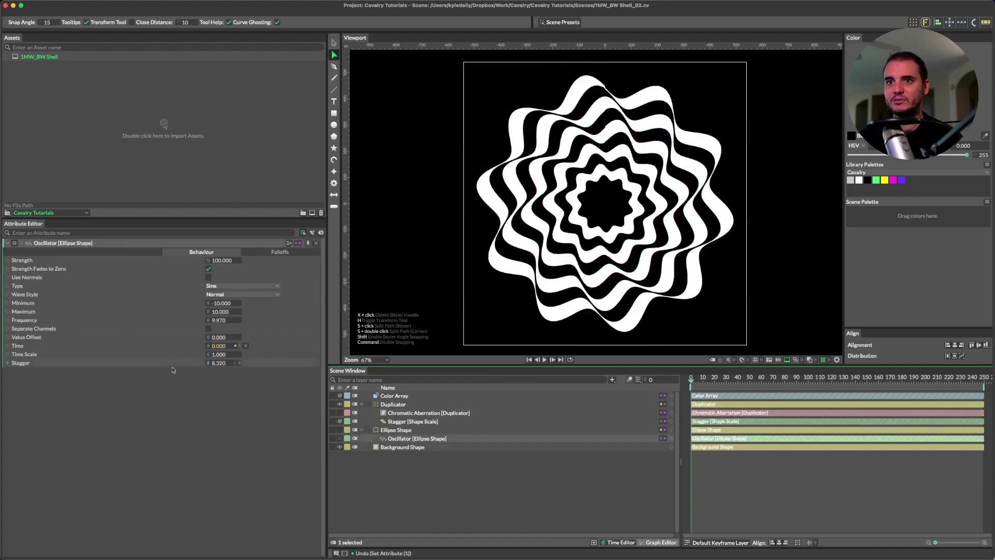
left_click(235, 363)
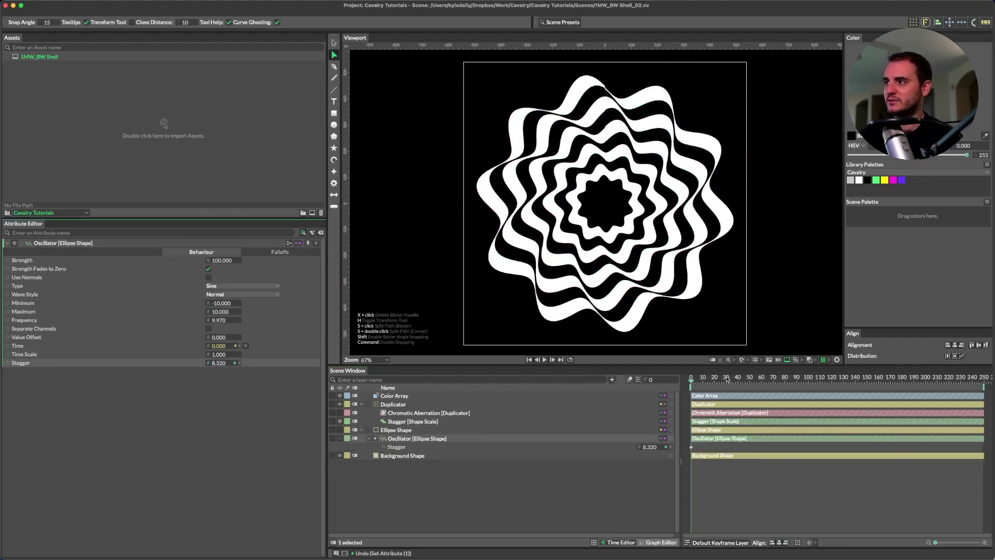
left_click_drag(727, 379, 596, 389)
left_click_drag(737, 386, 983, 384)
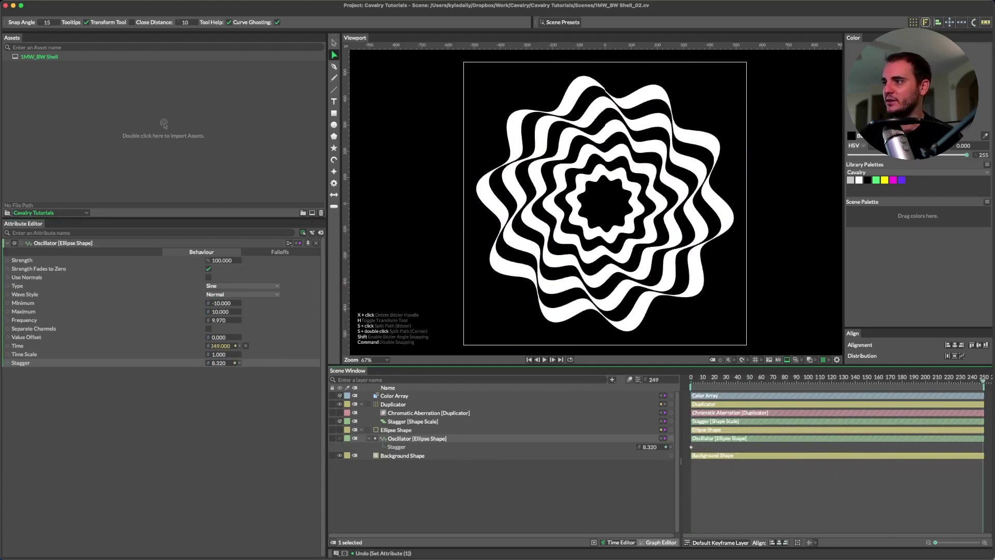
mouse_move(218, 363)
left_mouse_down()
mouse_move(332, 363)
mouse_move(309, 362)
mouse_move(323, 363)
left_mouse_up()
Preview the stagger animation and scrub to frame 76 to examine the overlapping ring pattern.
left_click(970, 381)
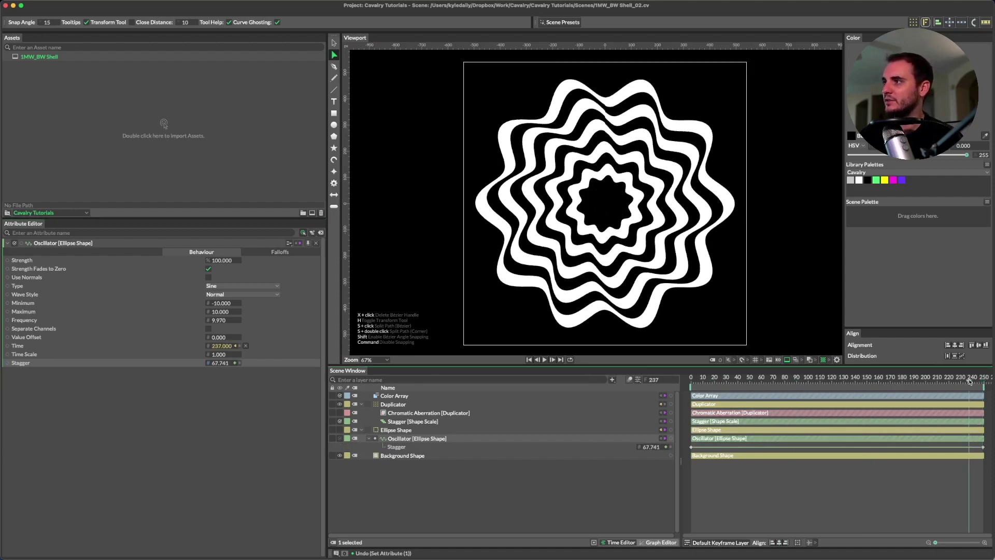
key("space")
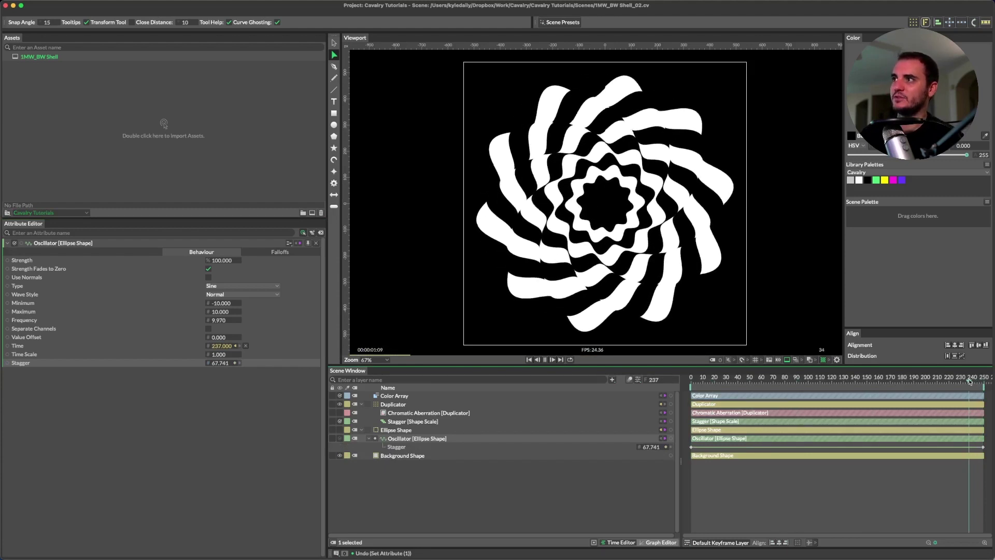
key("space")
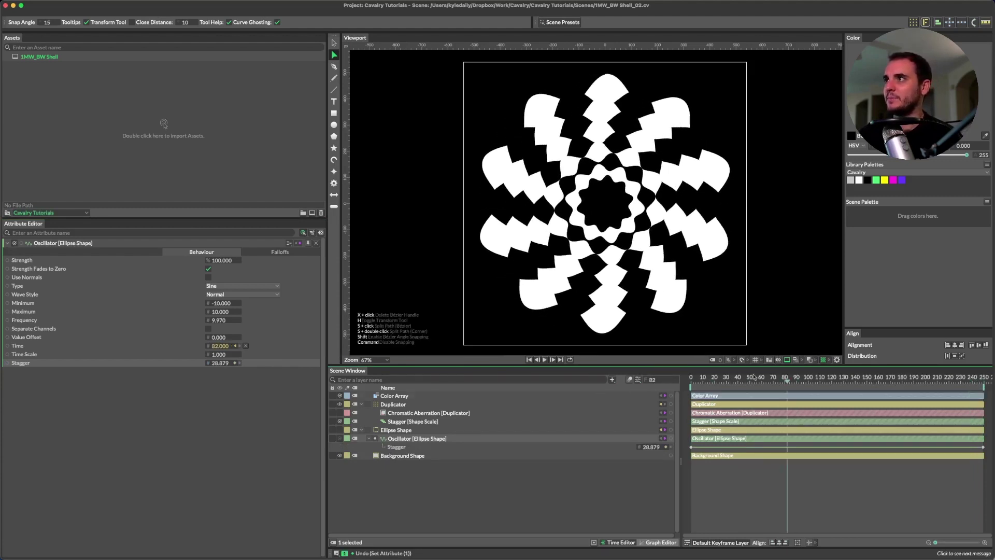
left_click_drag(744, 380, 781, 378)
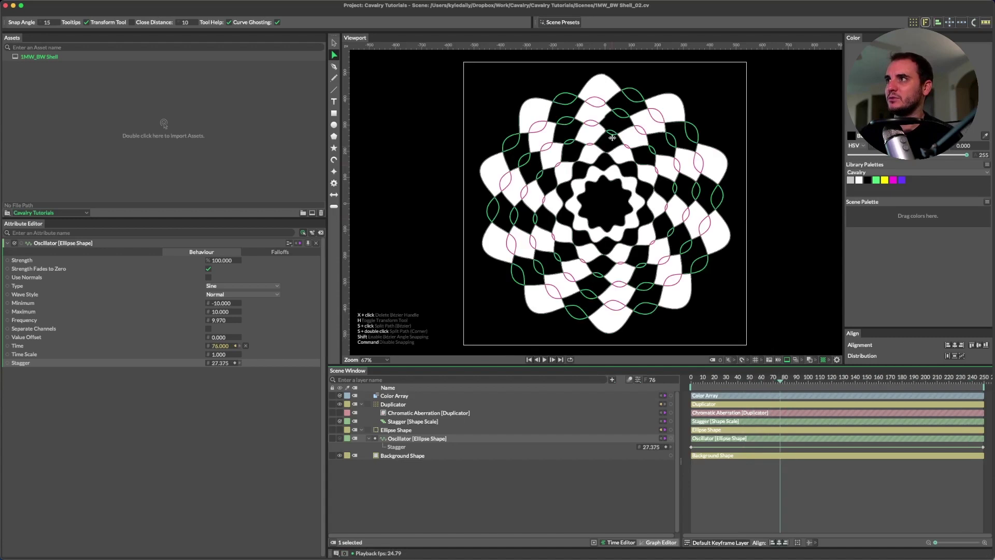
Set the ellipse Oscillator's frequency to 9.99 and play the animation from the first frame.
scroll(617, 117, "up", 6)
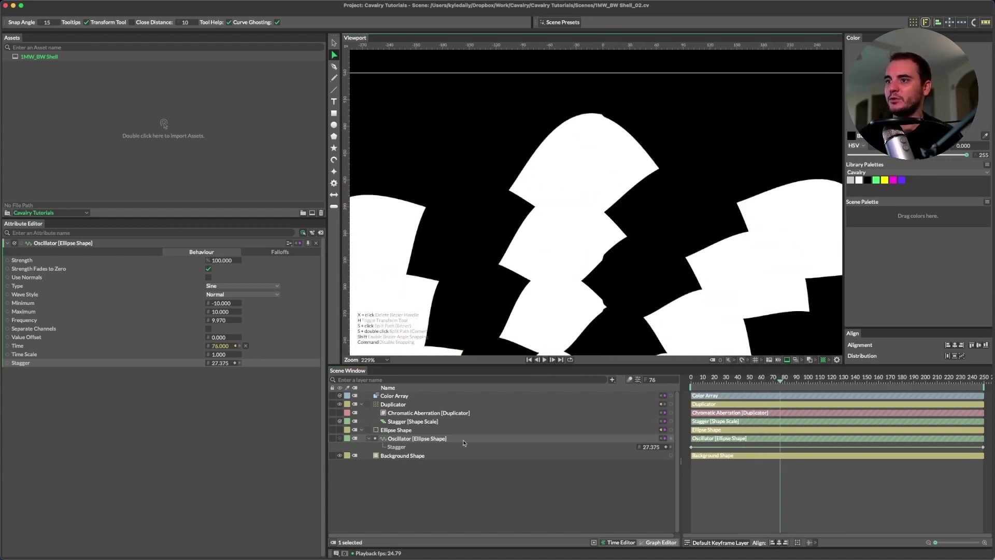
left_click(408, 421)
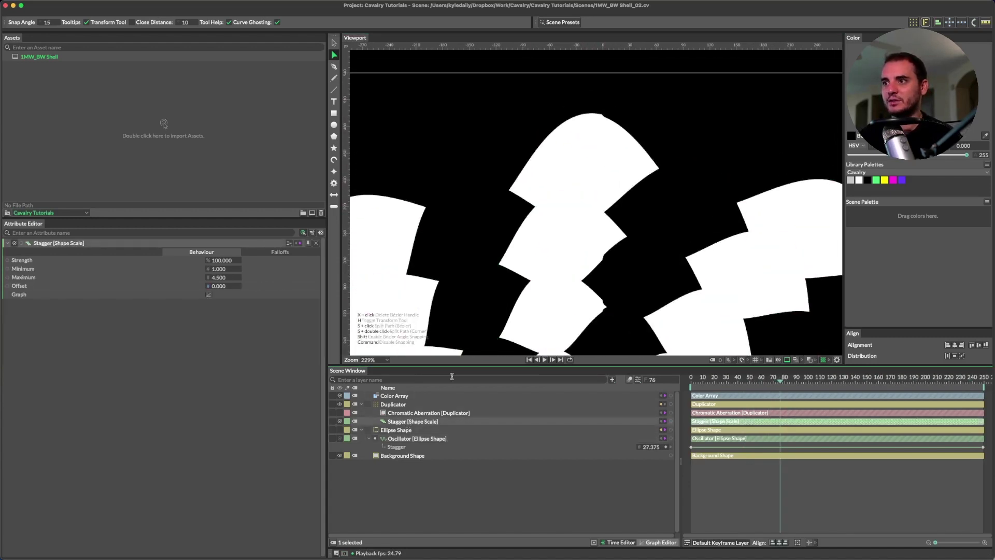
left_click_drag(222, 320, 222, 320)
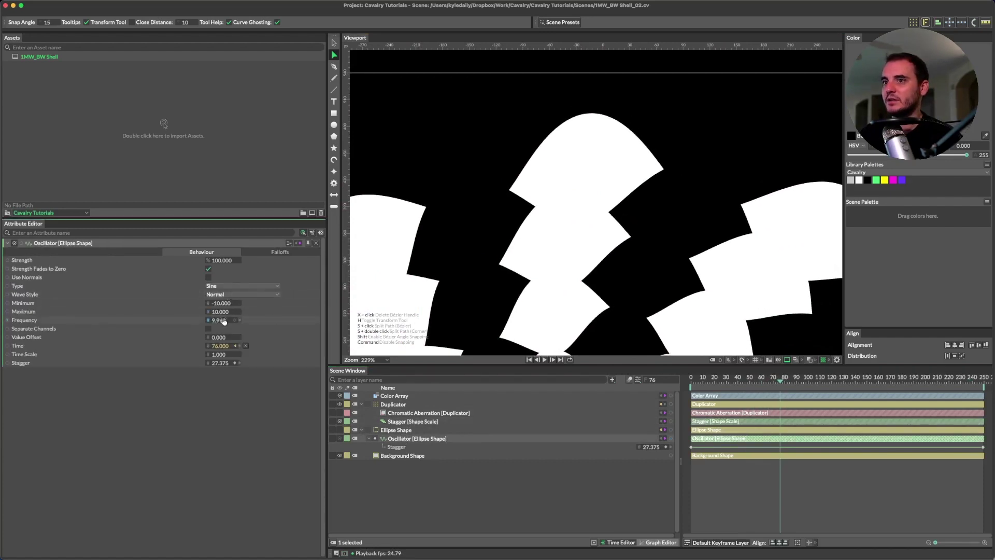
scroll(666, 266, "down", 5)
left_click_drag(667, 267, 649, 174)
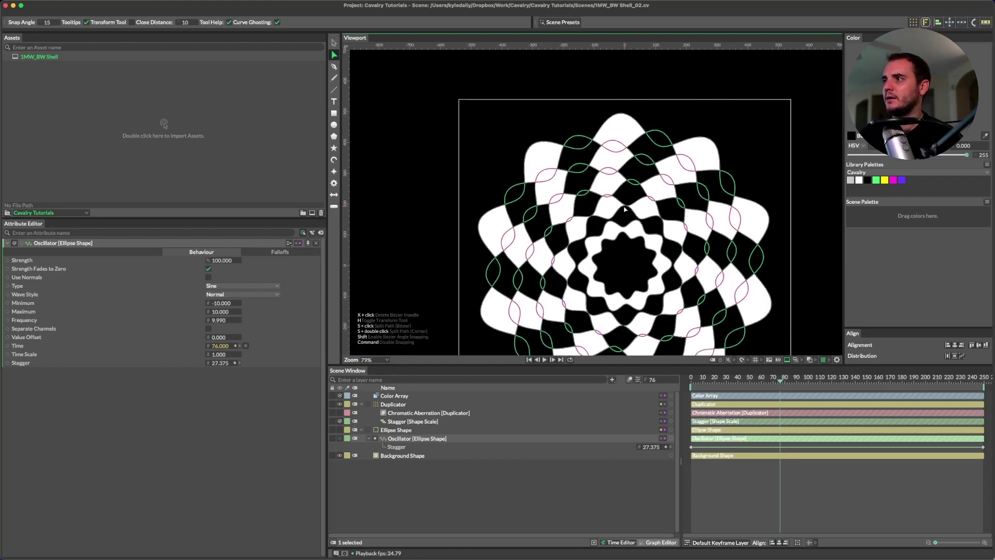
scroll(625, 200, "down", 1)
left_click_drag(619, 255, 620, 217)
left_click(691, 381)
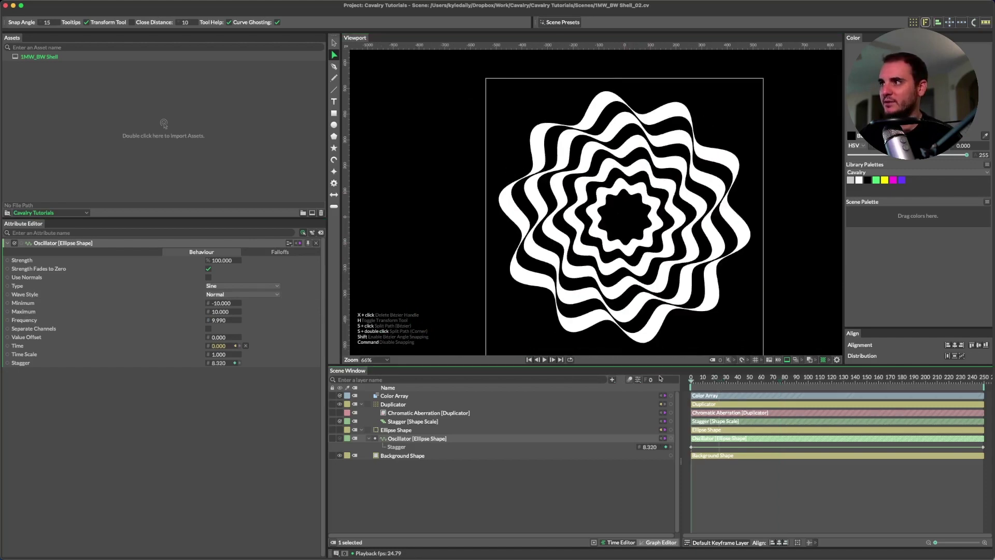
key("space")
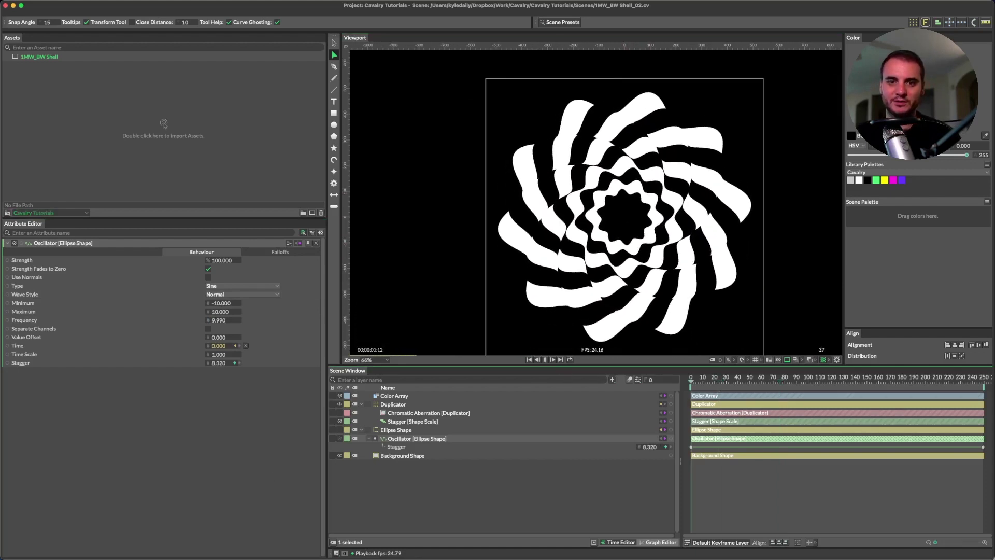